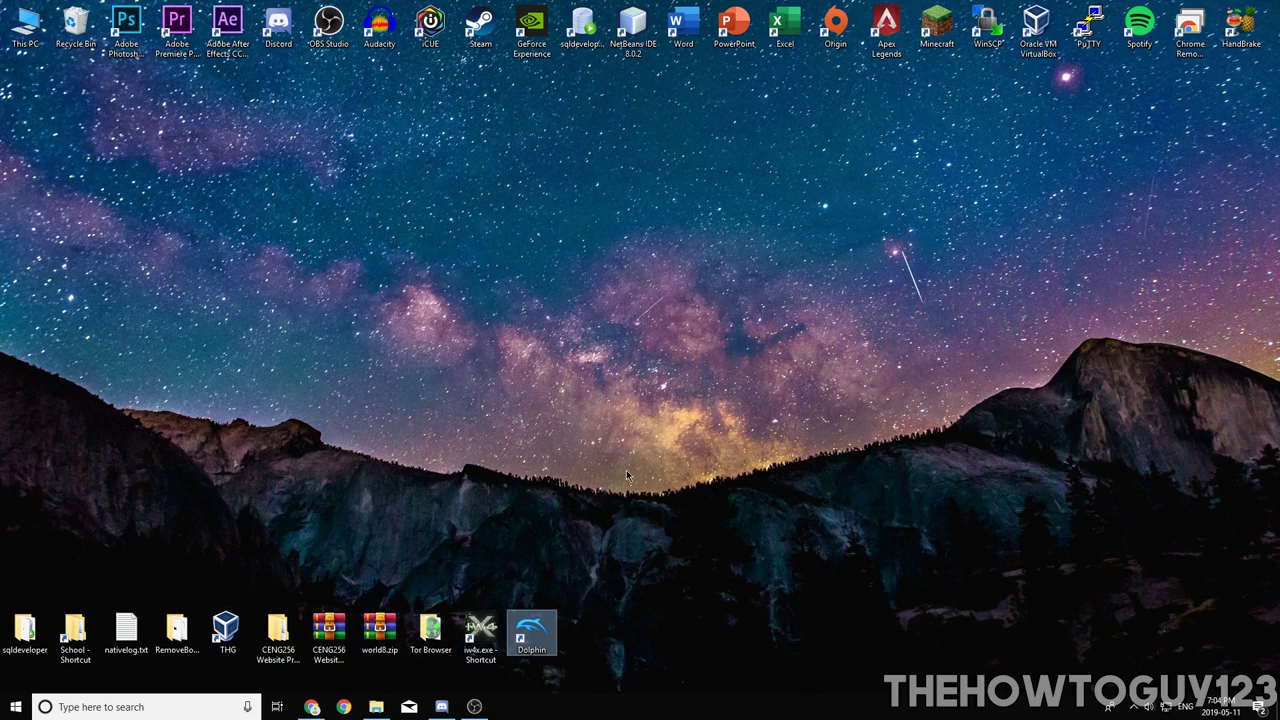
Switch to the browser and examine the Development versions section on the Dolphin Emulator download page.
left_click(311, 707)
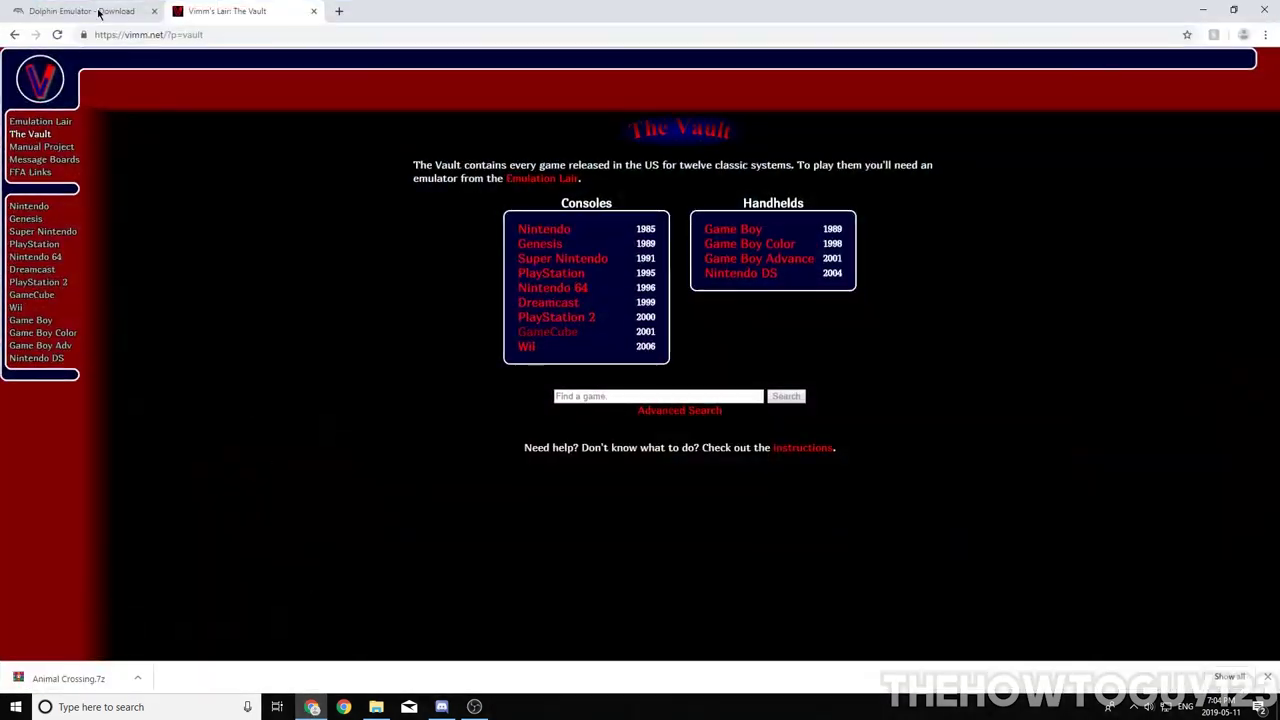
left_click(98, 12)
scroll(277, 274, "up", 15)
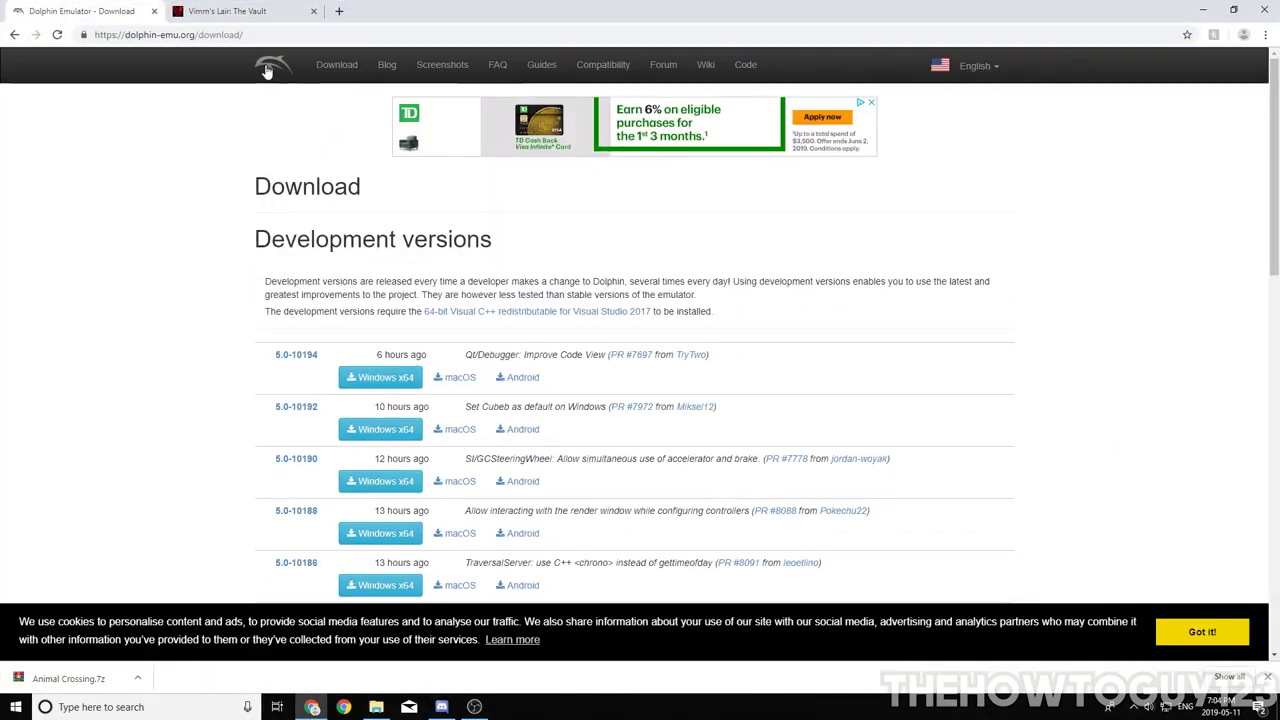
left_click(88, 40)
left_click(85, 136)
left_click_drag(243, 244, 563, 254)
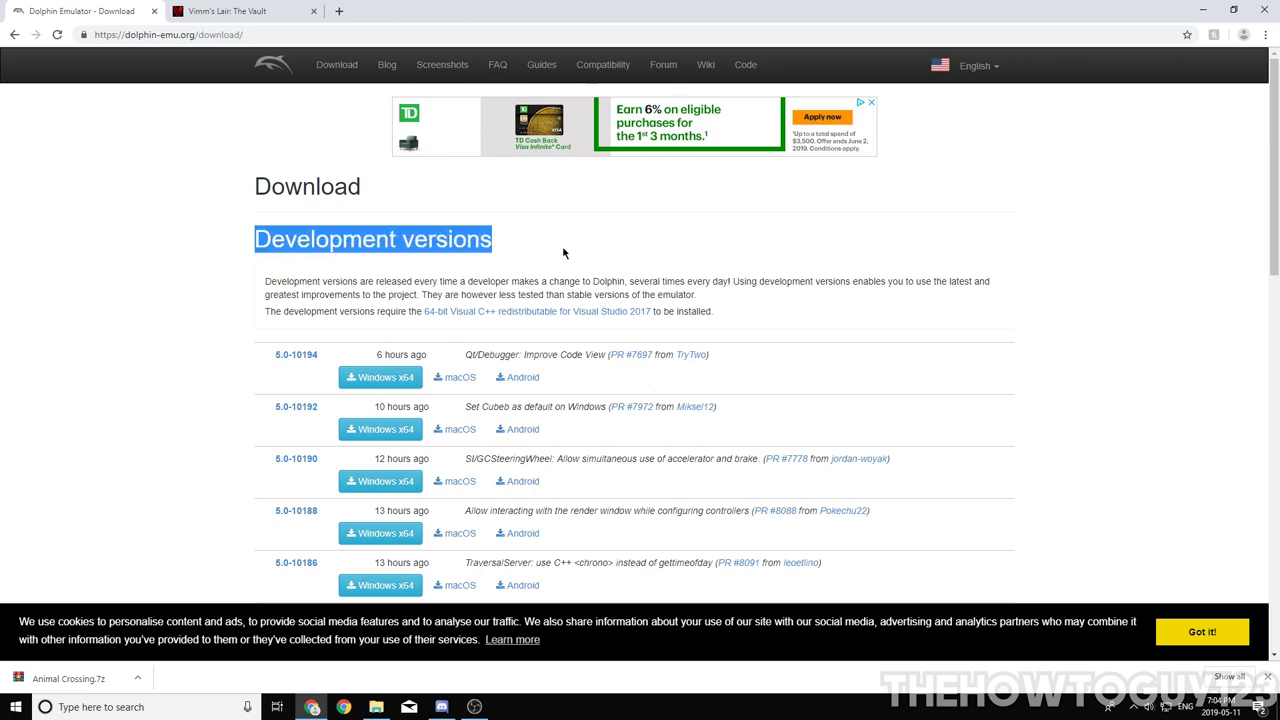
Examine the Stable versions section down to the Dolphin 5.0 entry and minimise the browser.
scroll(517, 300, "down", 8)
left_click_drag(289, 281, 493, 322)
scroll(197, 306, "up", 3)
scroll(165, 247, "down", 5)
left_click(165, 247)
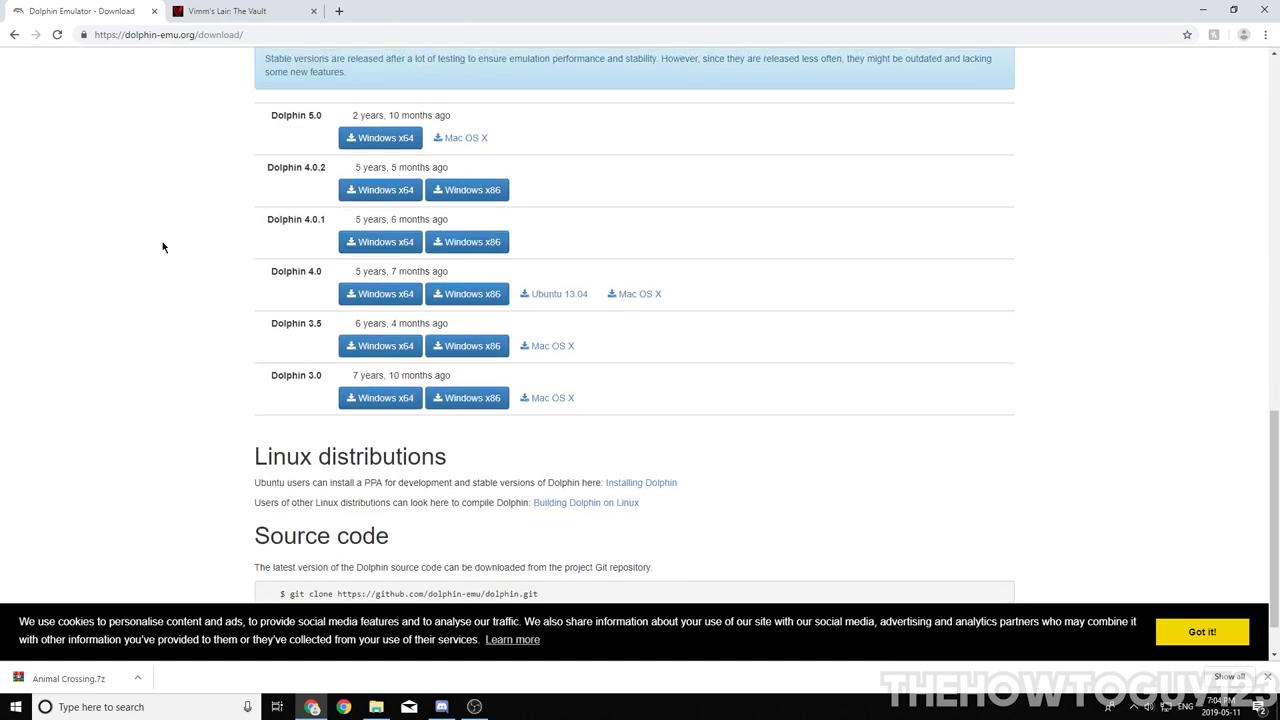
scroll(243, 370, "up", 5)
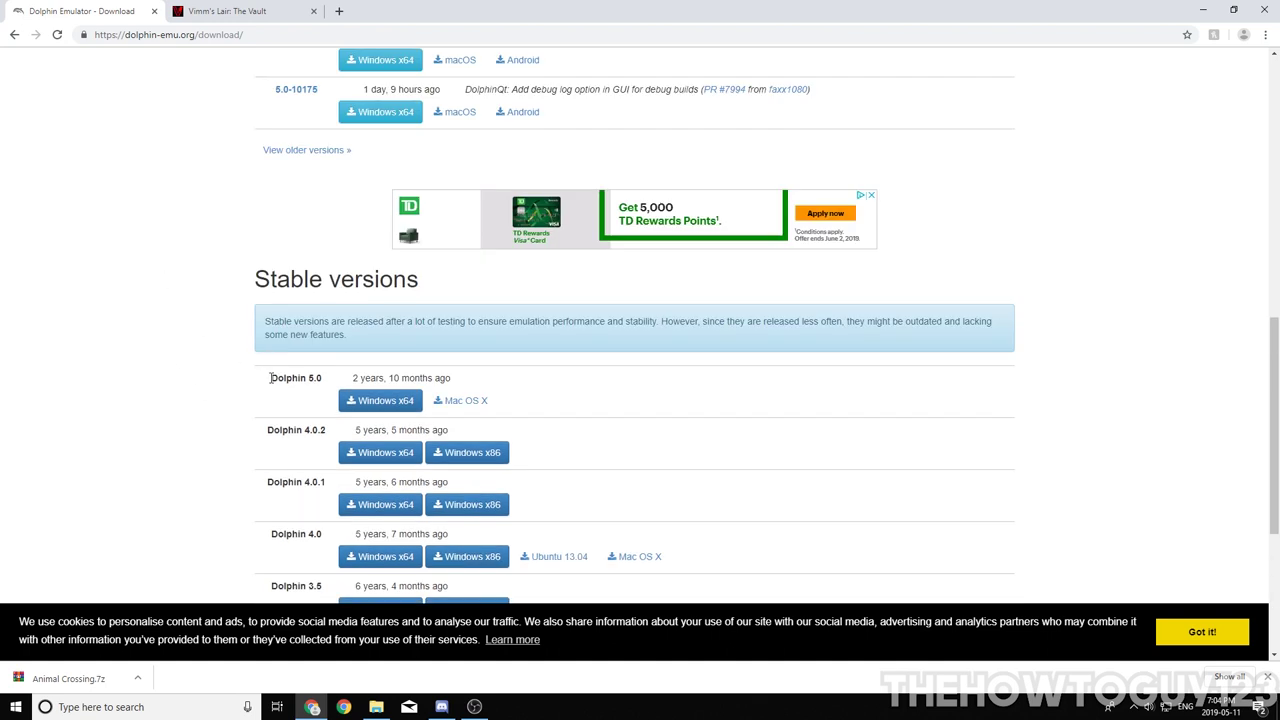
left_click_drag(270, 378, 331, 383)
left_click(620, 407)
left_click(1203, 10)
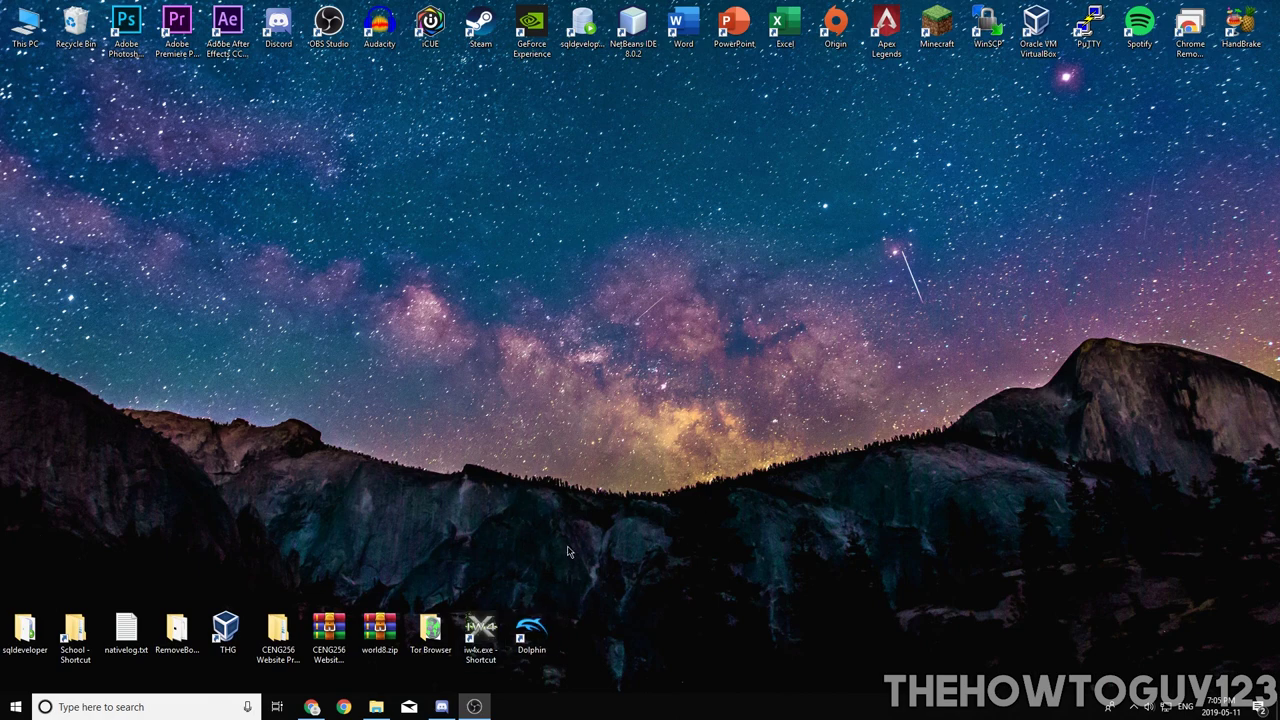
Launch the Dolphin emulator from the desktop and move its window nearer the middle of the screen.
left_click_drag(540, 547, 531, 596)
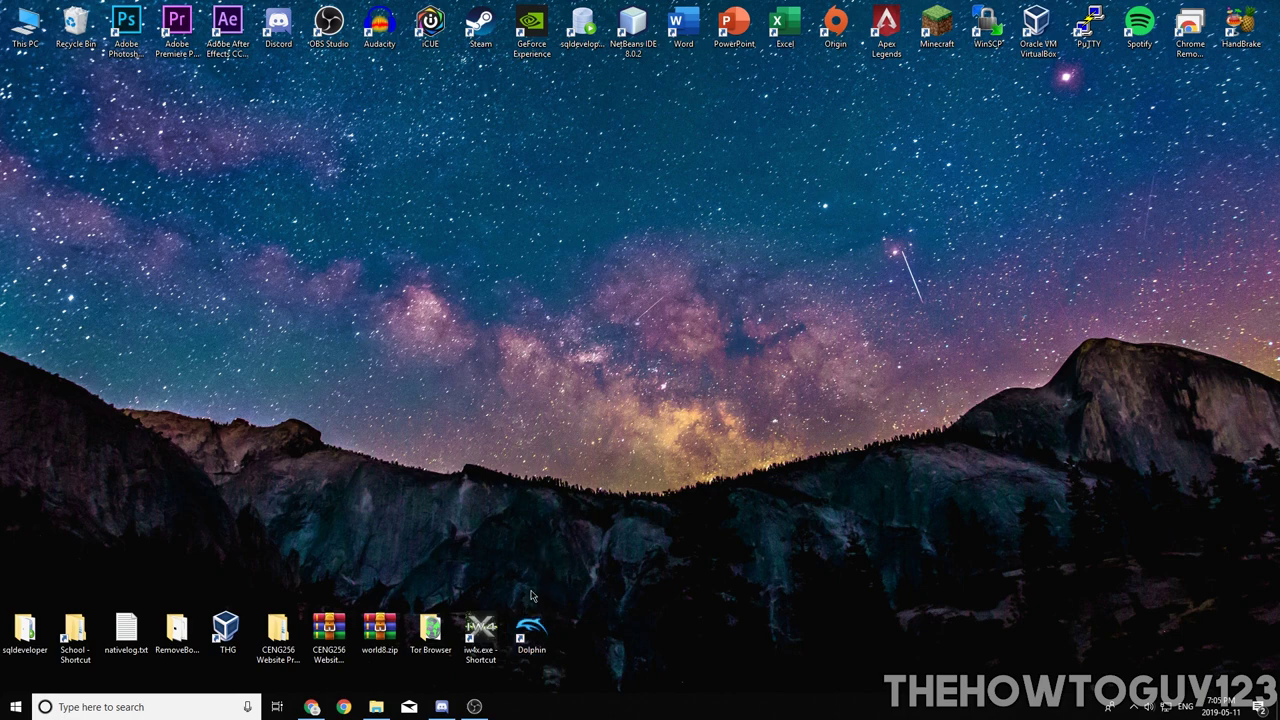
double_click(531, 632)
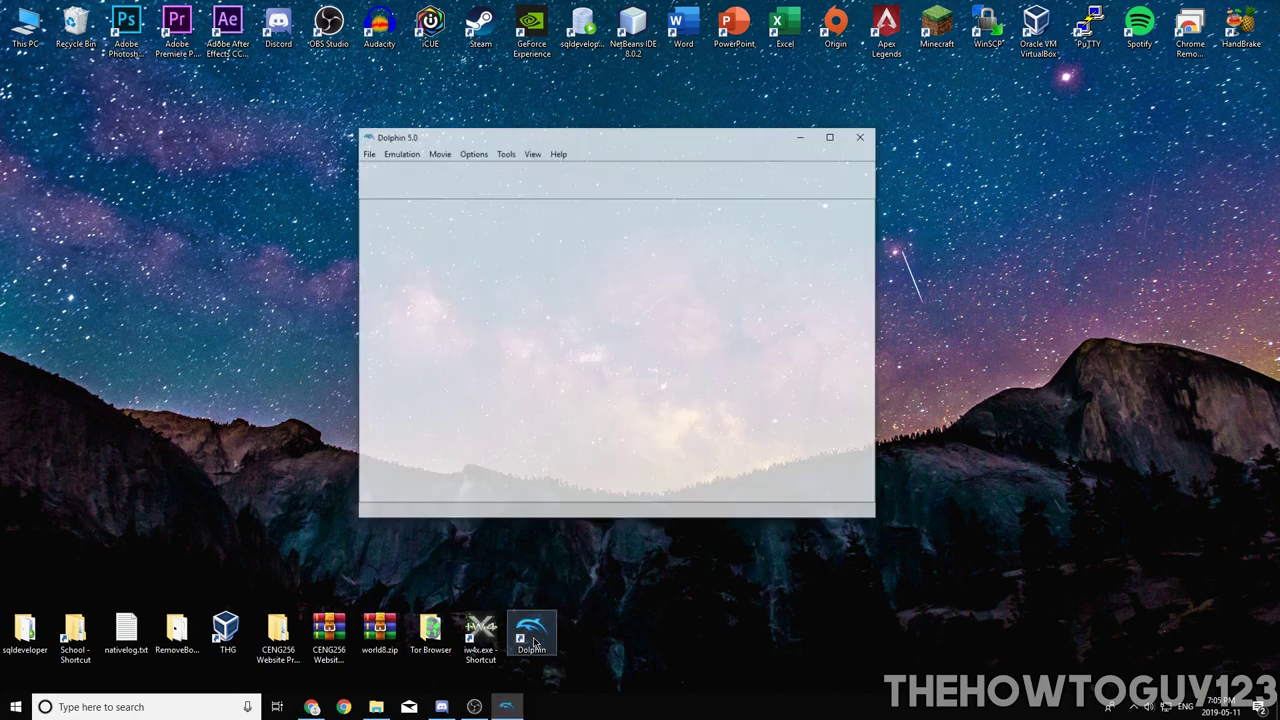
left_click_drag(447, 138, 508, 149)
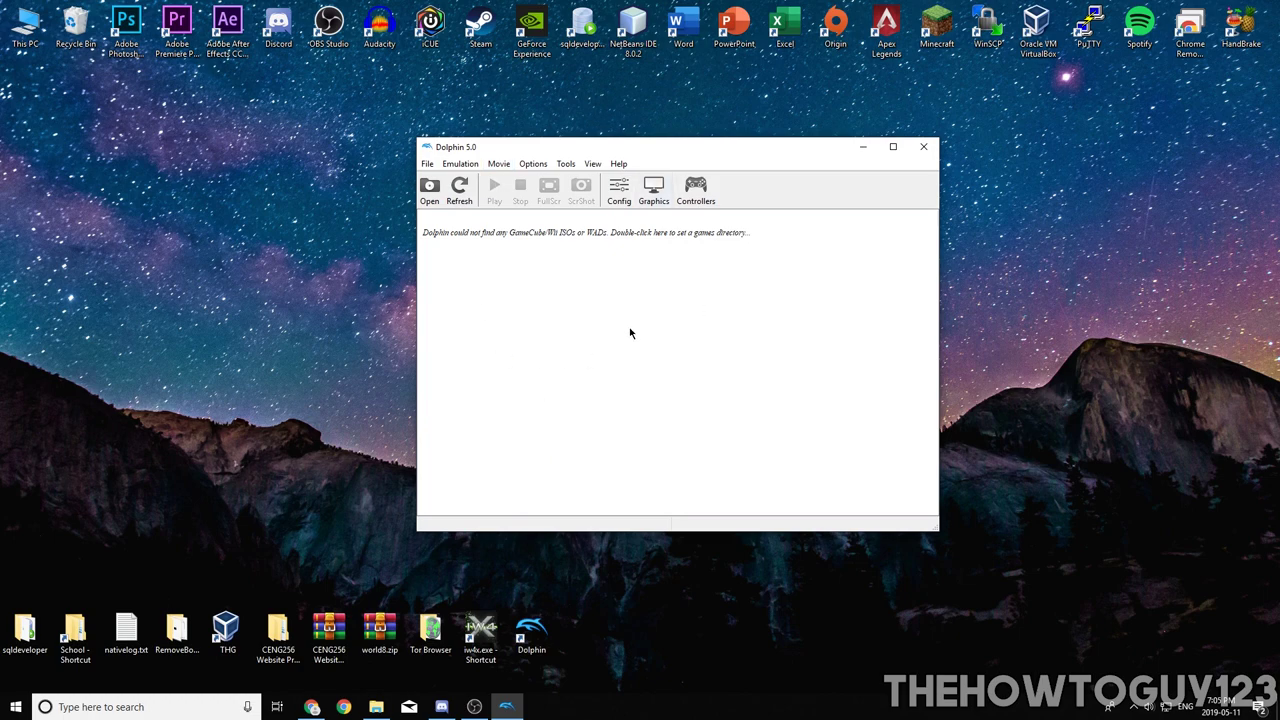
Switch to File Explorer and open the Gamecube-Wii ISO folder inside Games on the WD Black (E:) drive.
left_click(377, 706)
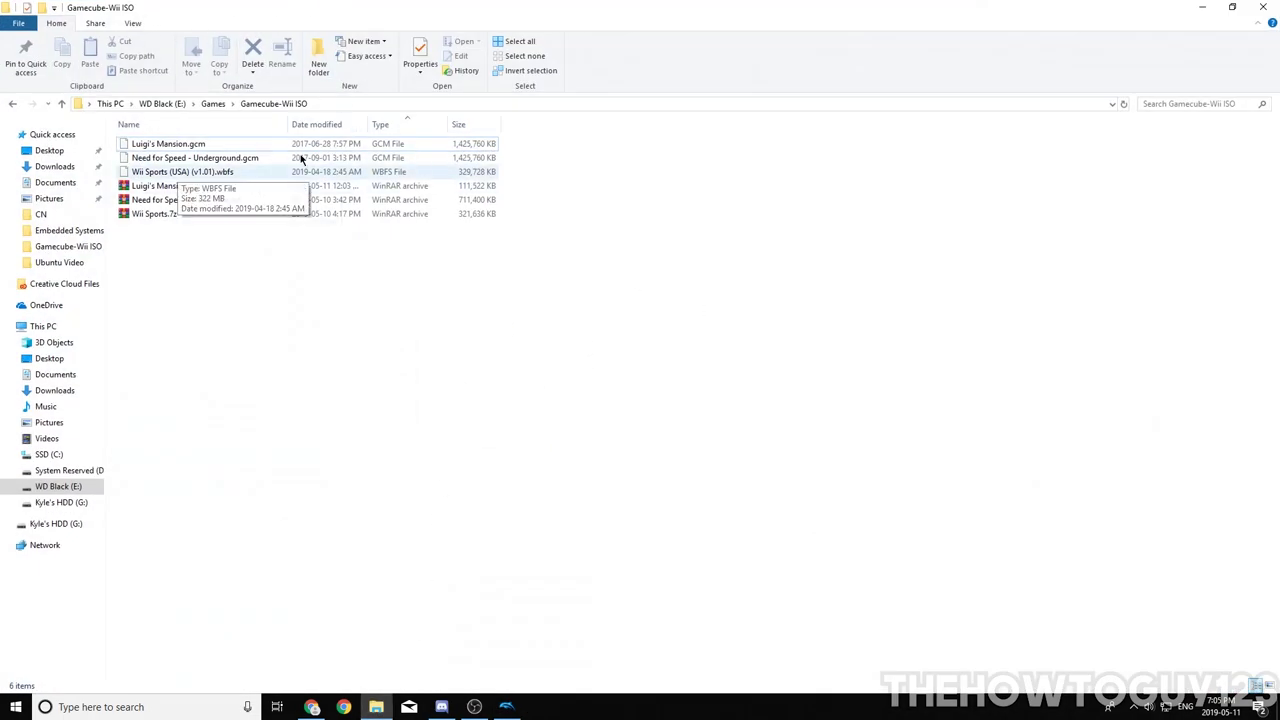
left_click(212, 103)
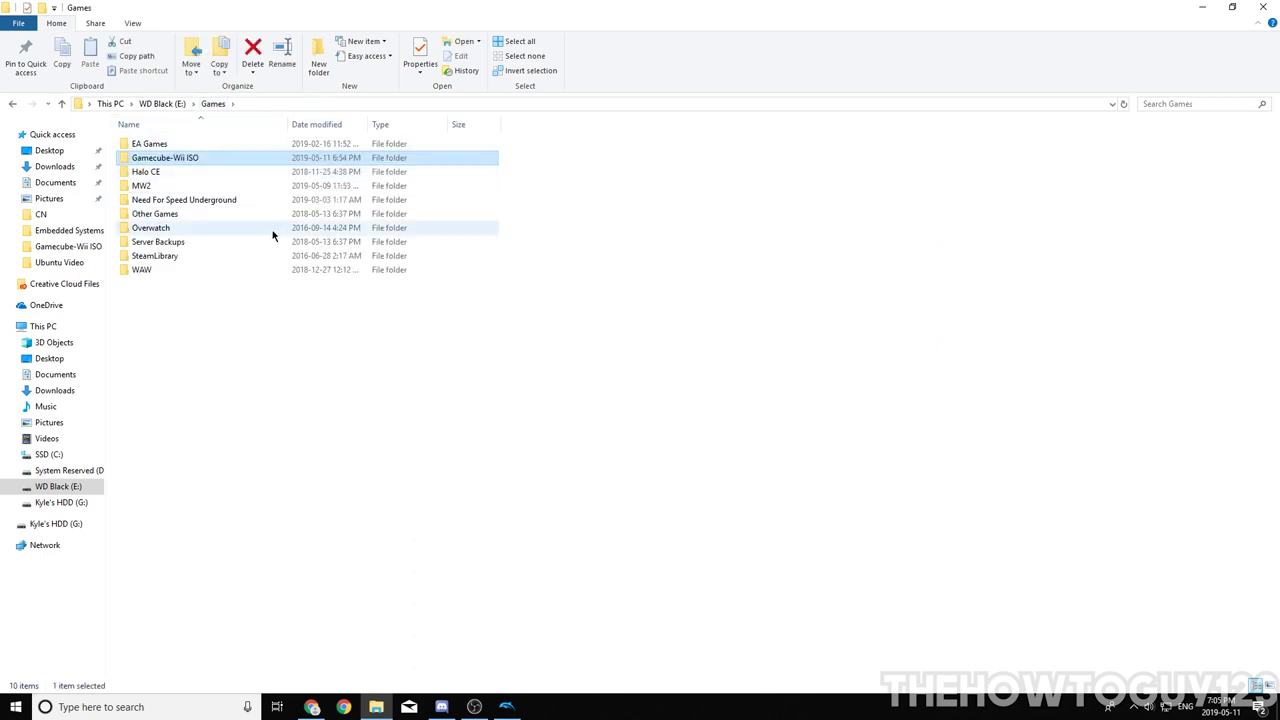
double_click(212, 161)
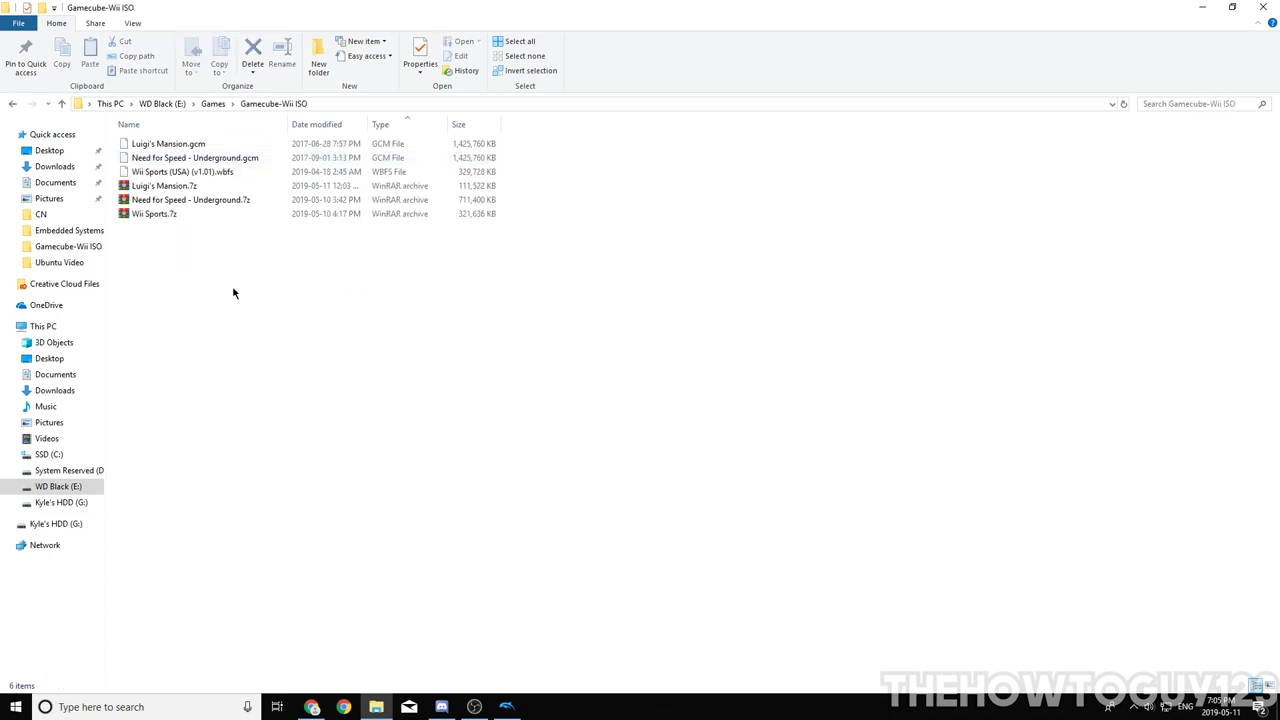
left_click_drag(240, 350, 224, 301)
left_click_drag(243, 340, 202, 308)
left_click_drag(231, 283, 202, 270)
Switch to the browser, bring up the Vimm's Lair Vault page and check its web address.
left_click(312, 707)
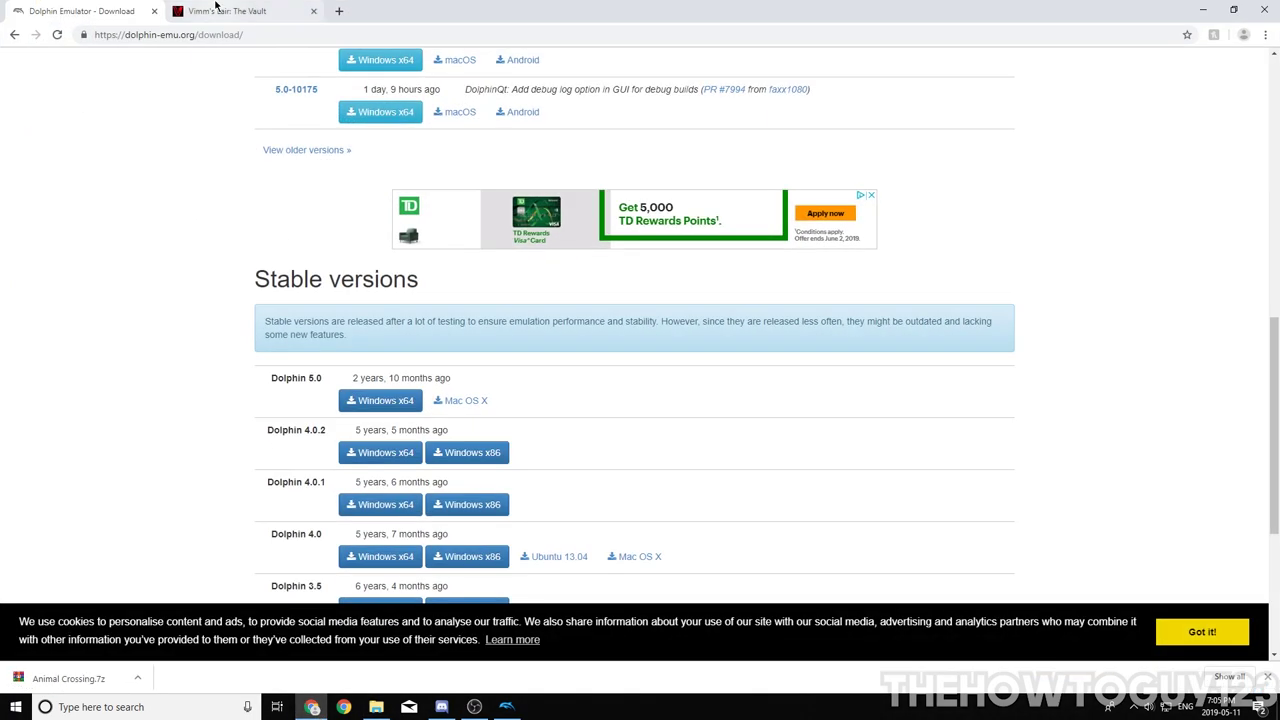
left_click(217, 10)
left_click(160, 34)
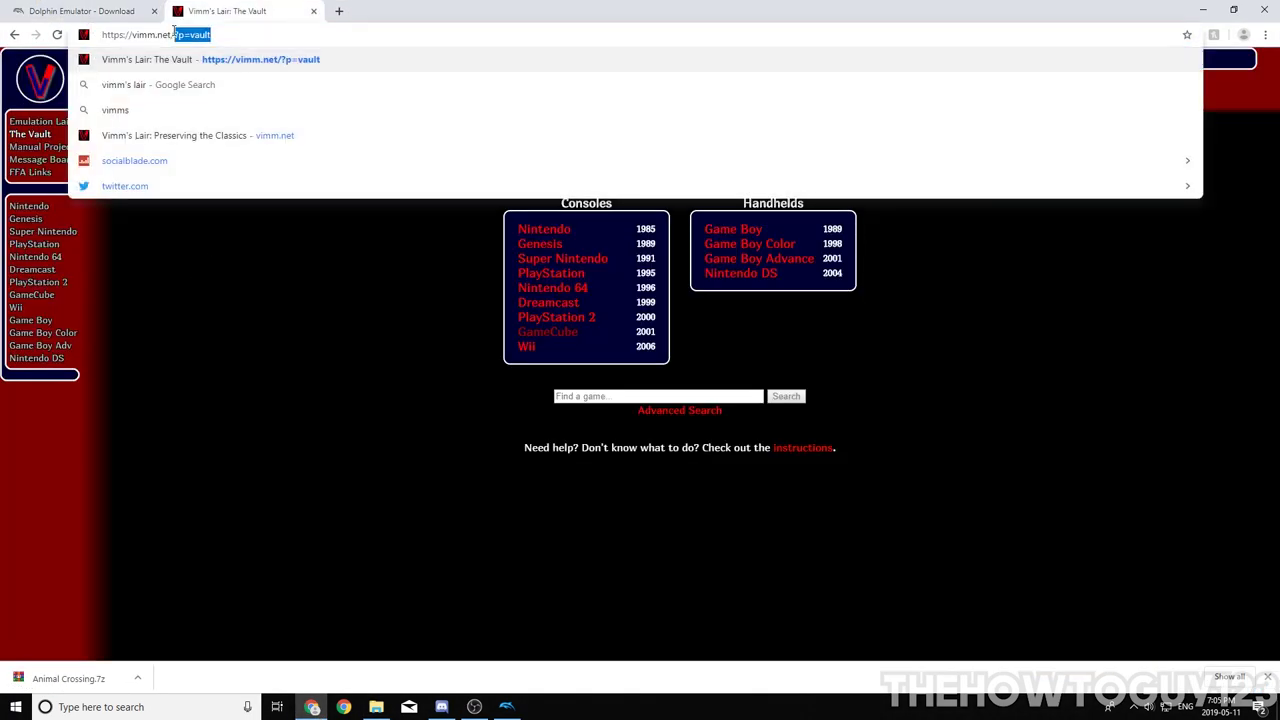
left_click(274, 291)
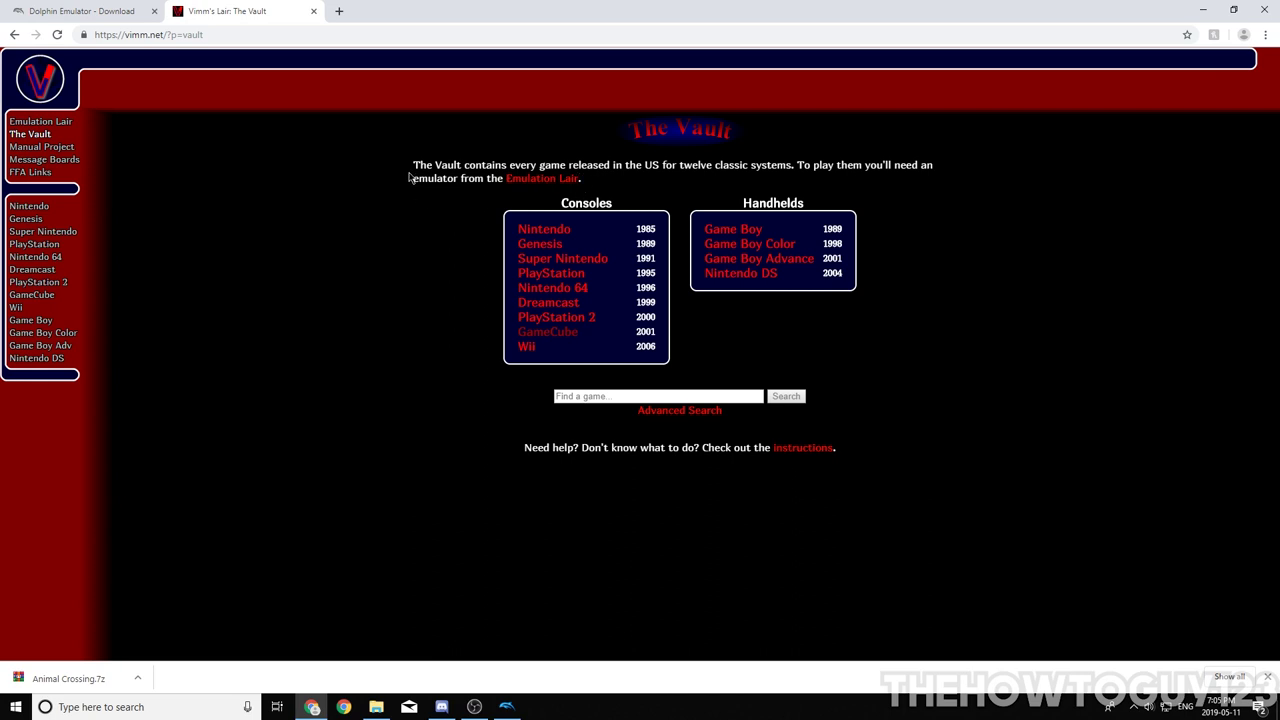
left_click(235, 34)
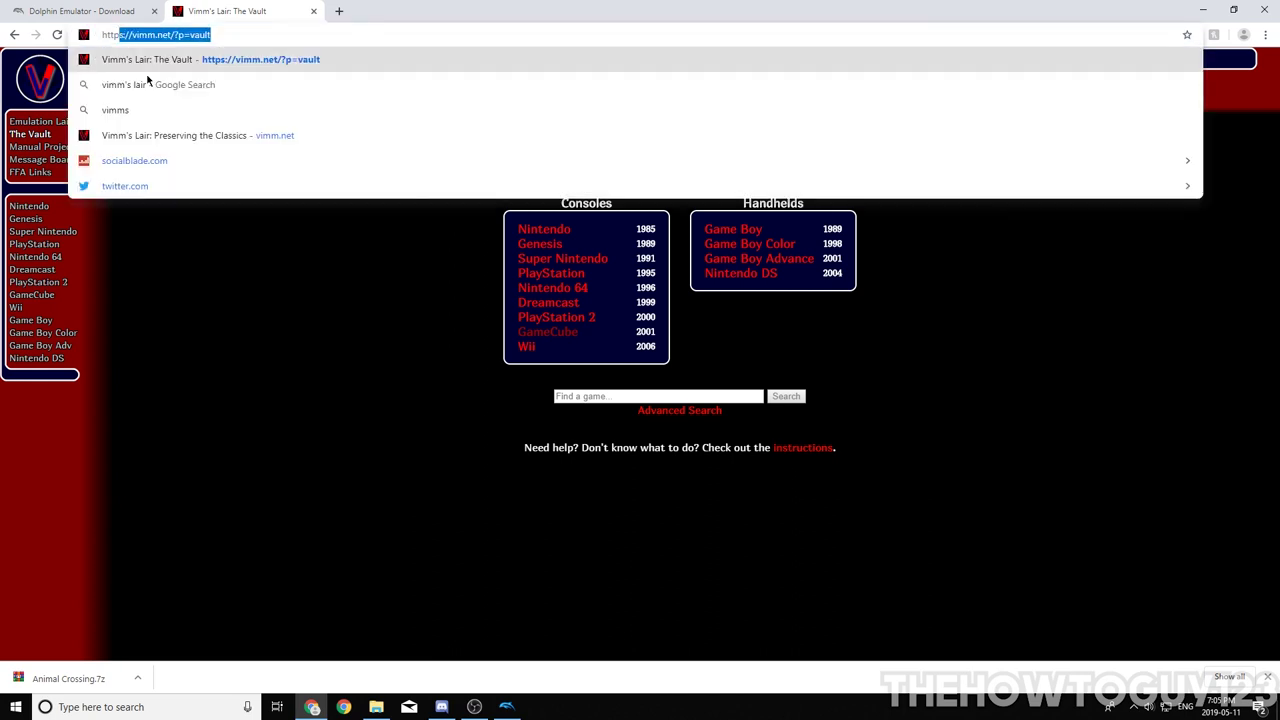
left_click(277, 306)
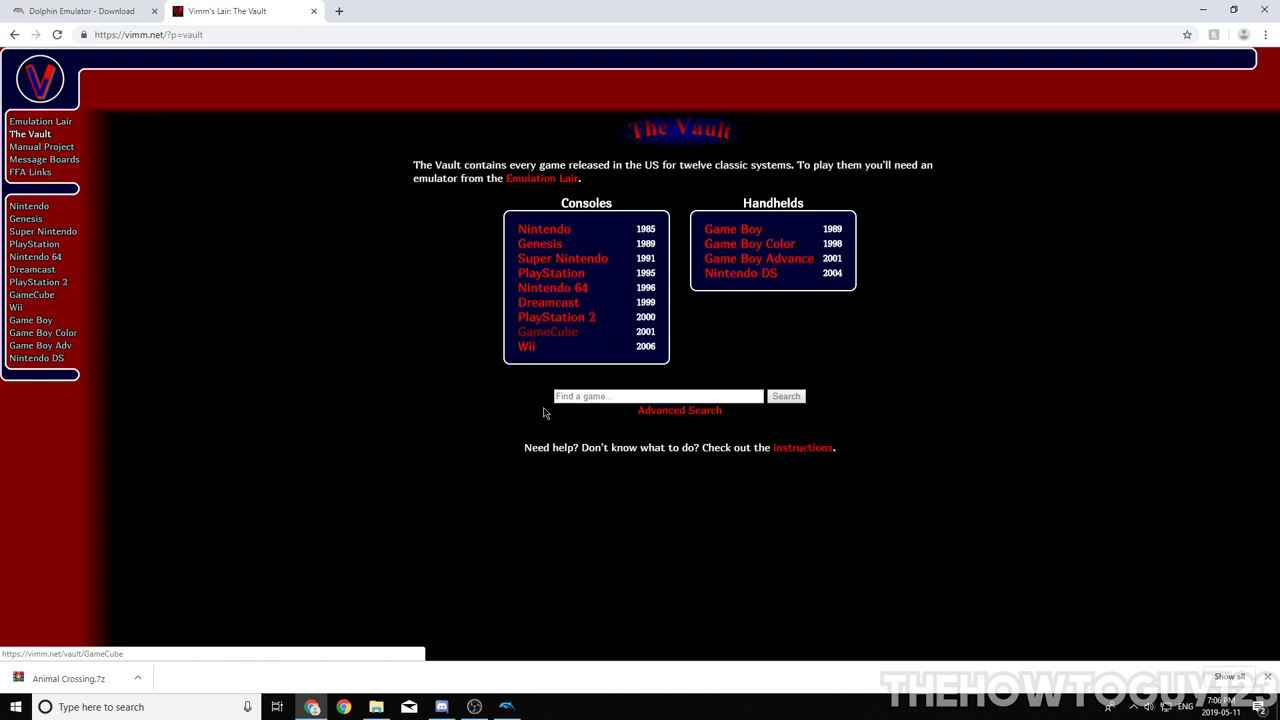
Find Animal Crossing among the GameCube titles under A in the Vault and download it.
left_click(572, 340)
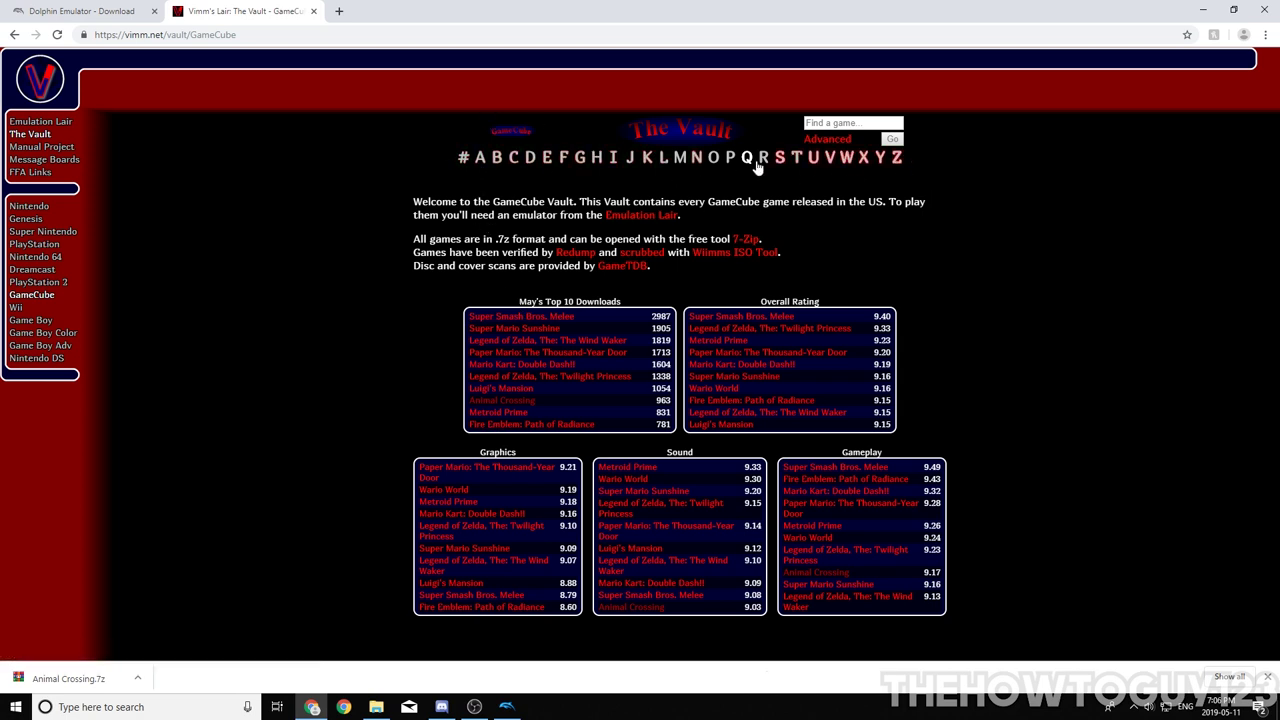
left_click(479, 158)
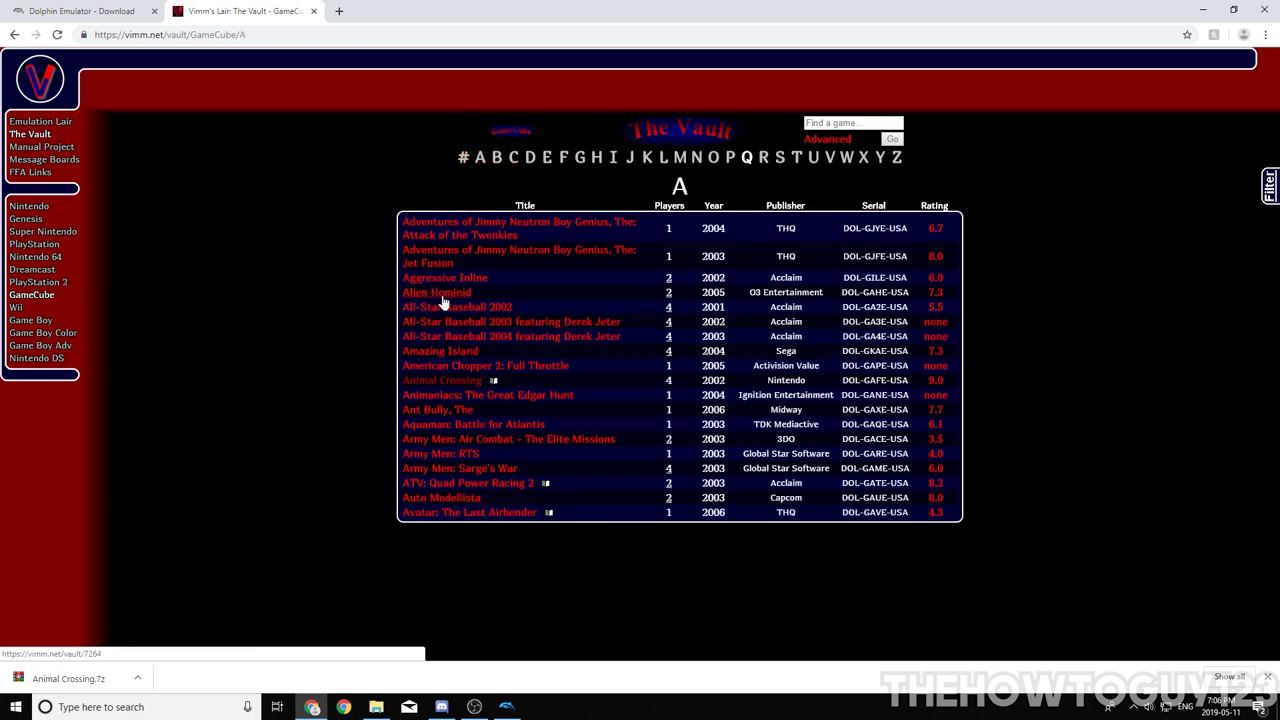
left_click(432, 381)
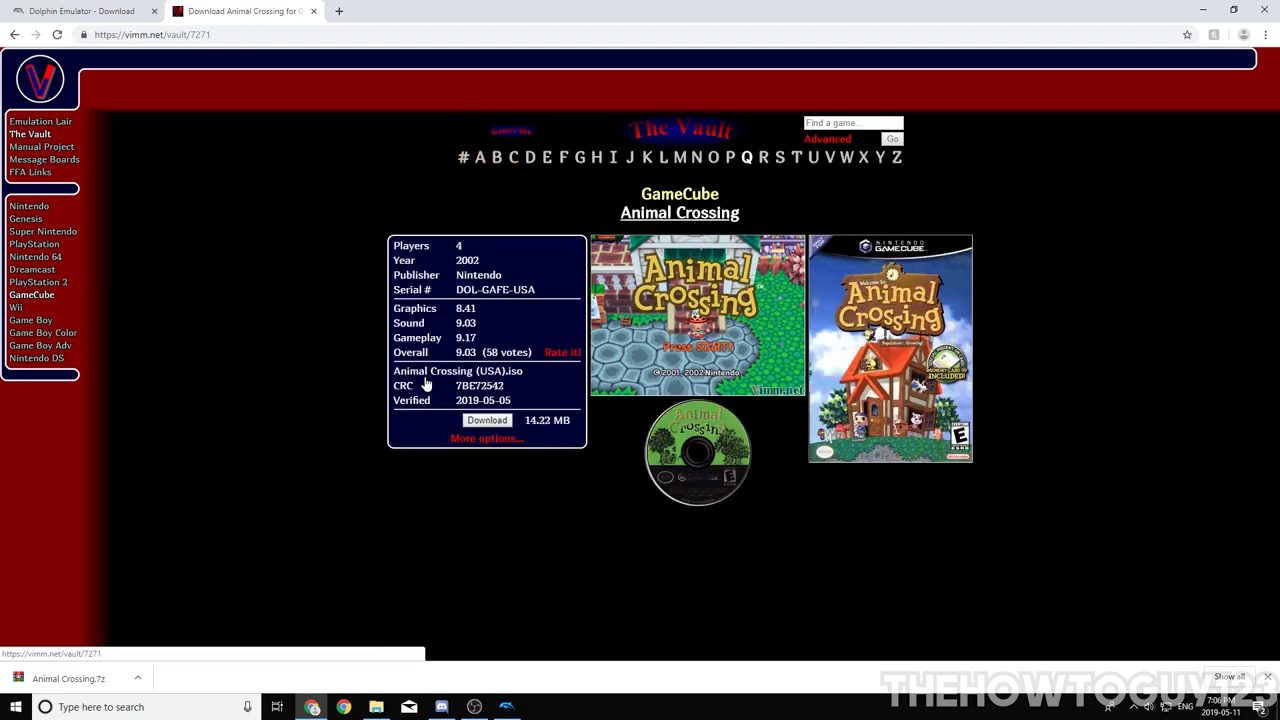
left_click(484, 421)
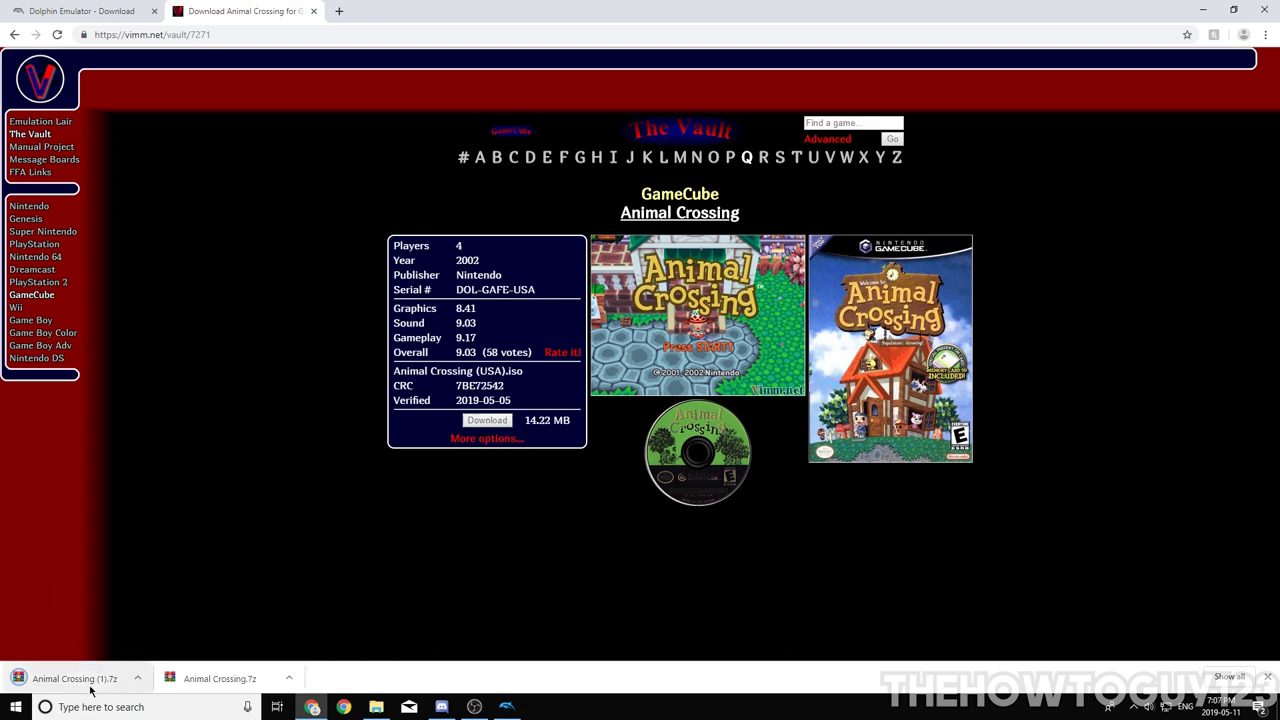
Put the downloaded Animal Crossing (1).7z archive into the Gamecube-Wii ISO folder.
left_click_drag(90, 688, 300, 272)
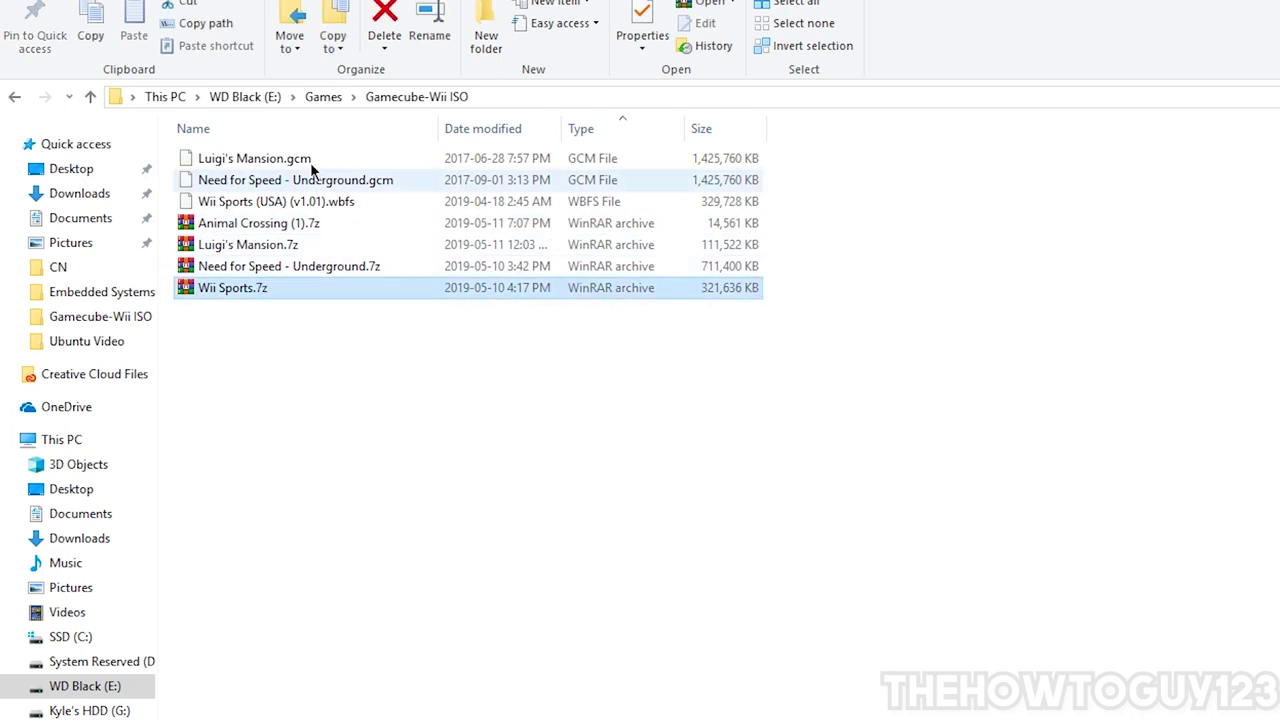
left_click(310, 227)
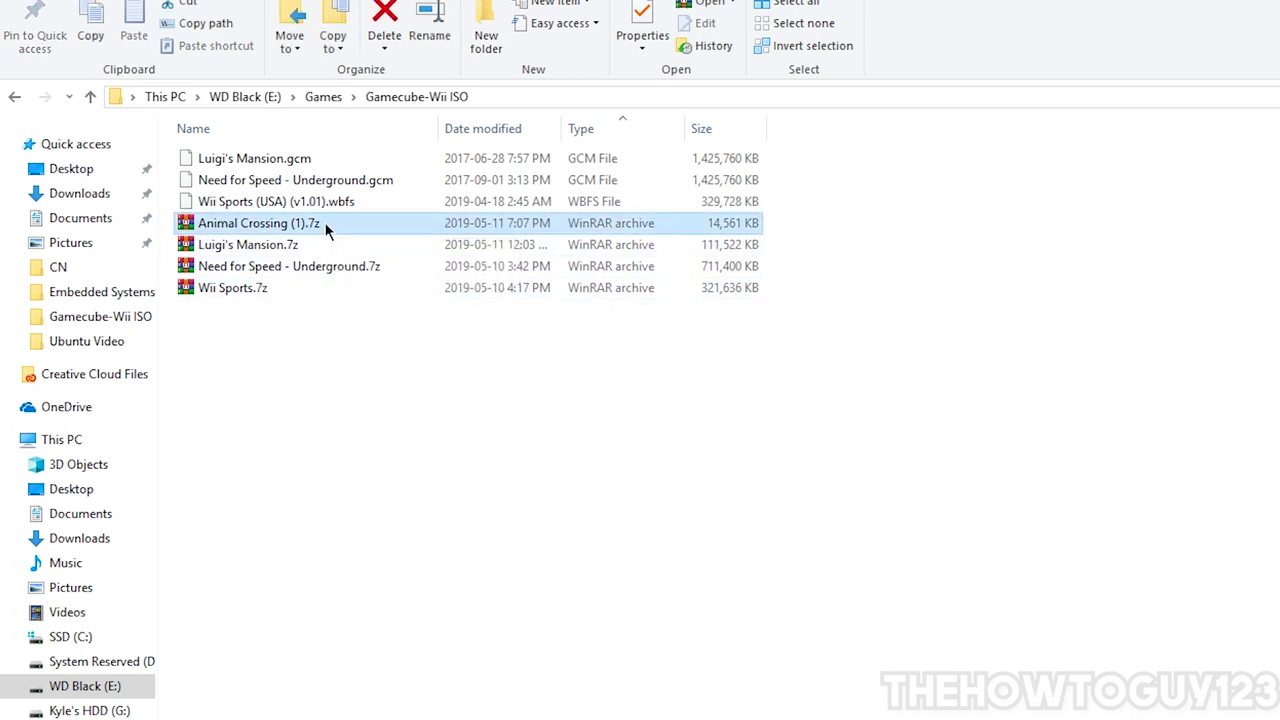
left_click(337, 519)
left_click_drag(362, 590, 280, 457)
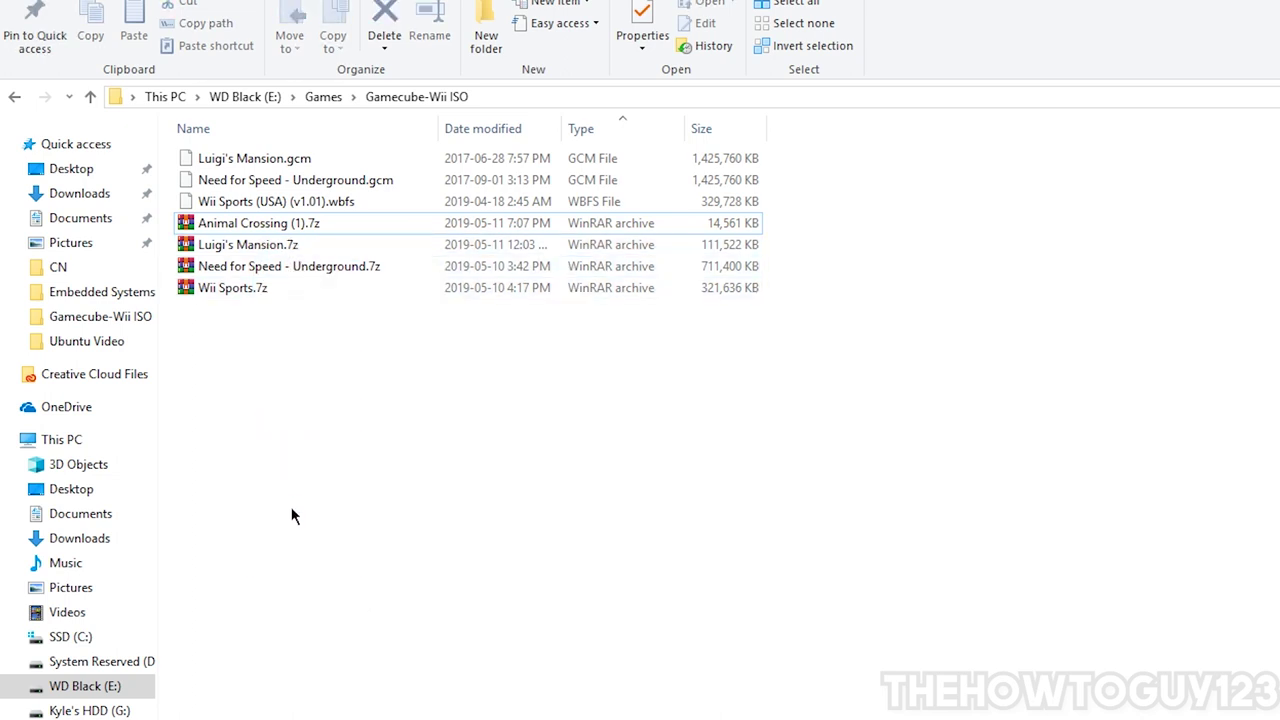
left_click_drag(306, 550, 316, 452)
Extract Animal Crossing (1).7z directly into the current folder with WinRAR.
left_click(277, 222)
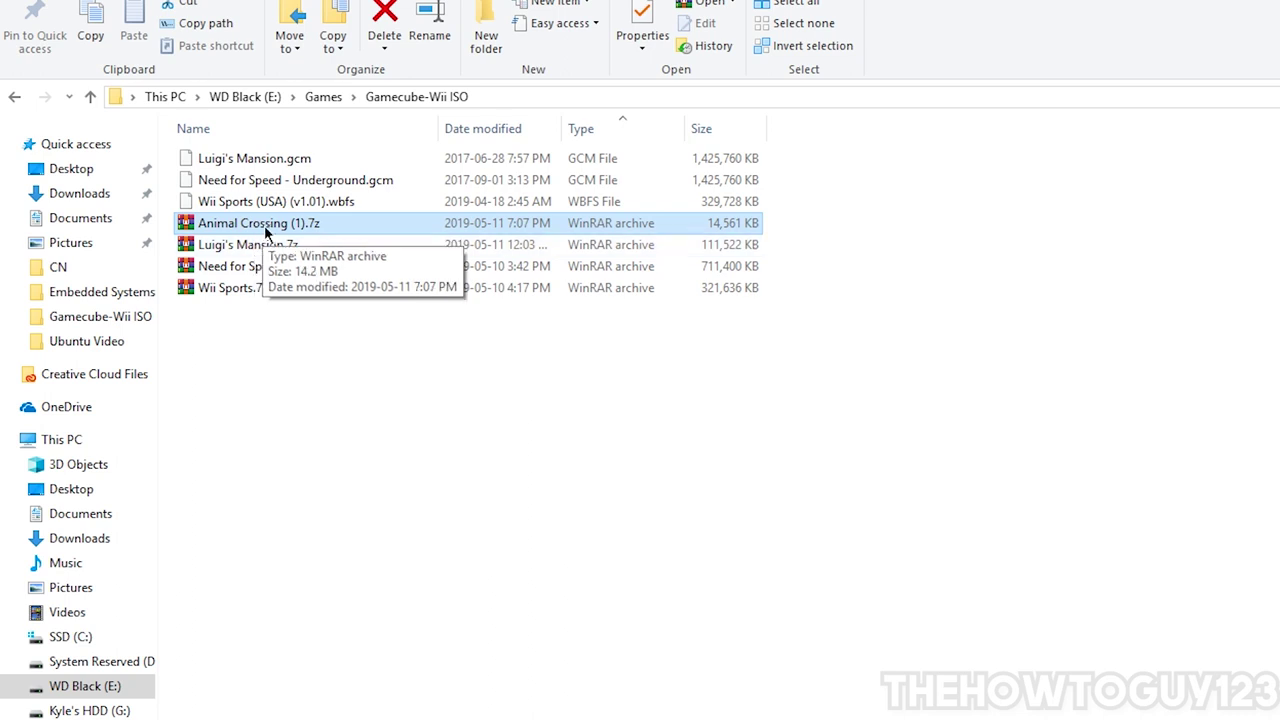
right_click(252, 226)
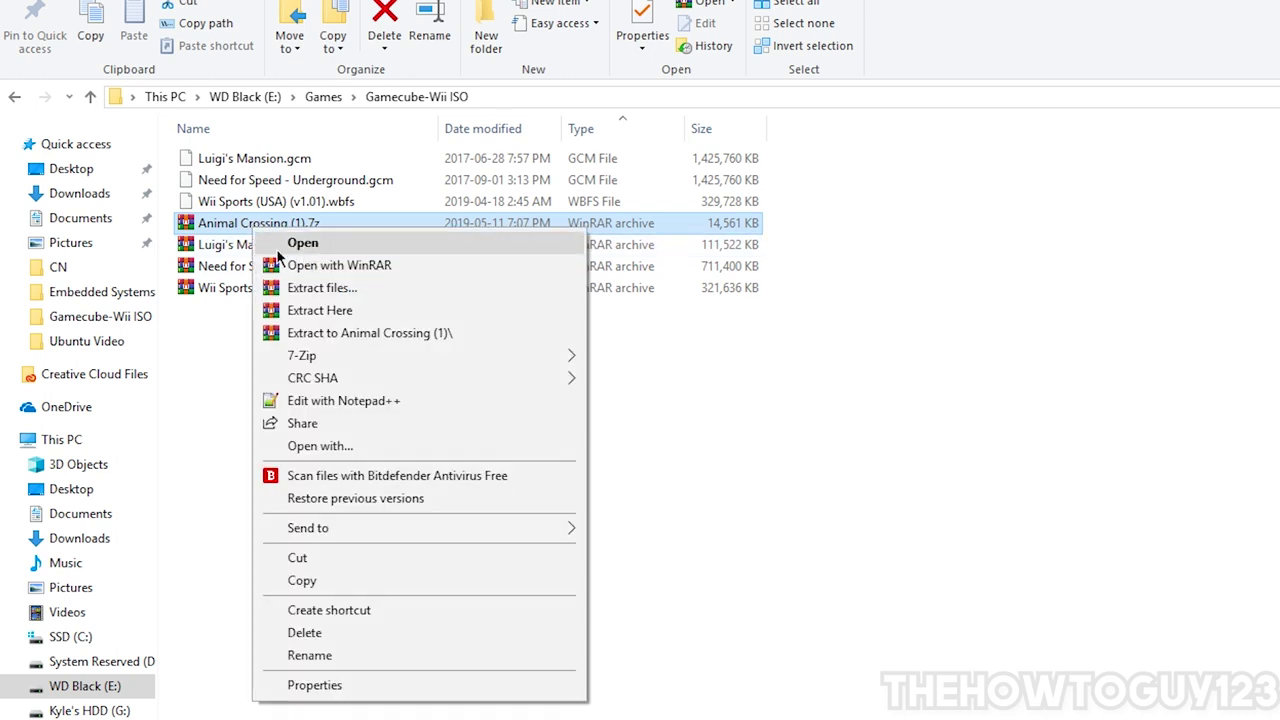
left_click(346, 310)
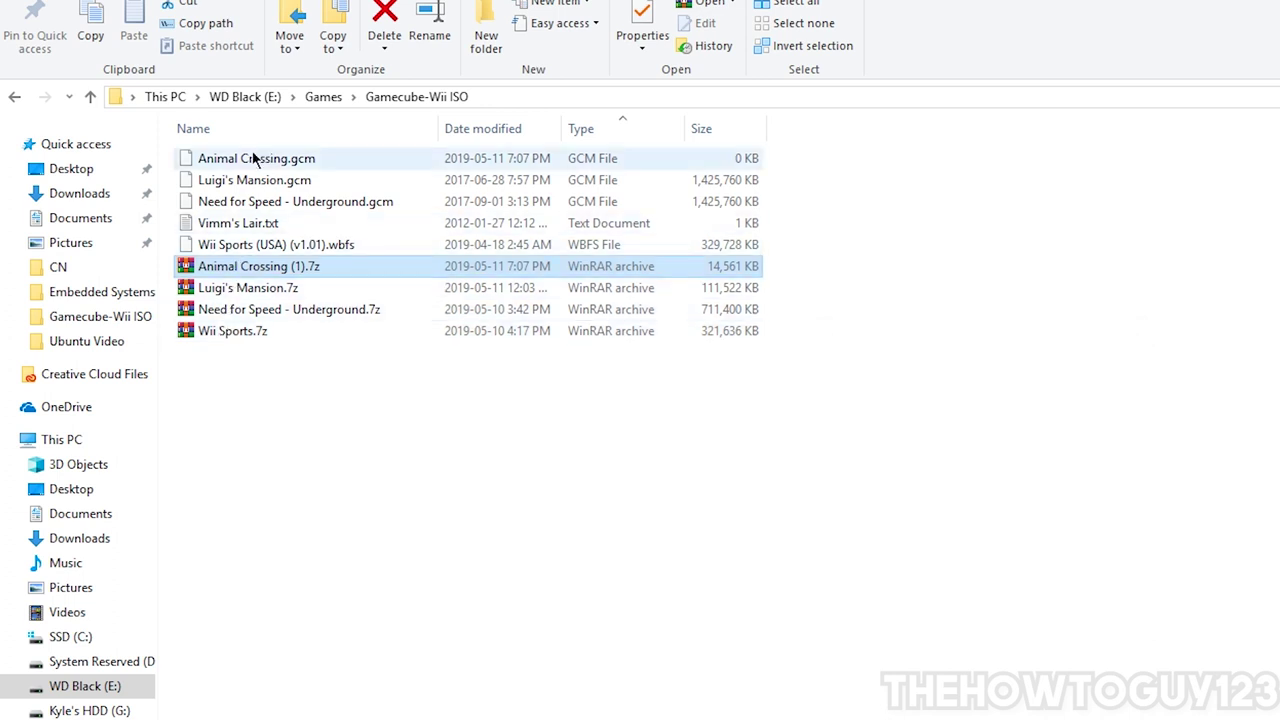
Check the extracted GCM game files and delete Vimm's Lair.txt from the folder.
left_click(300, 160)
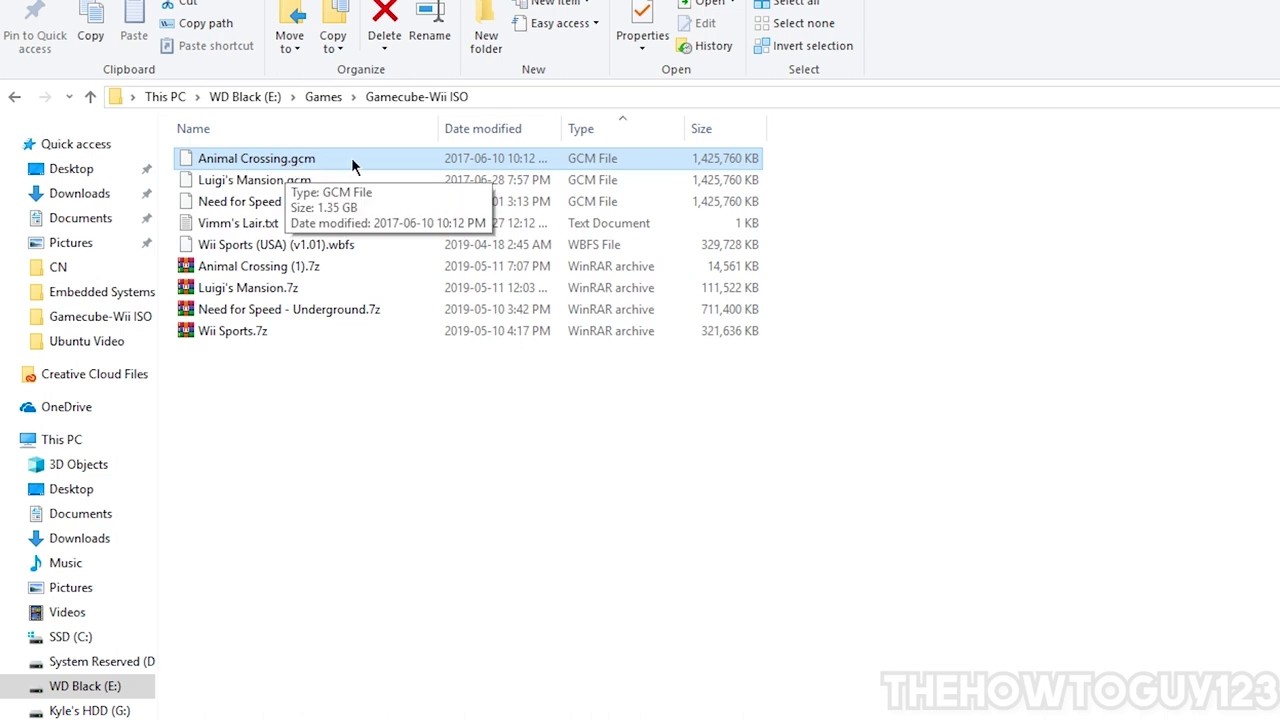
left_click(245, 182)
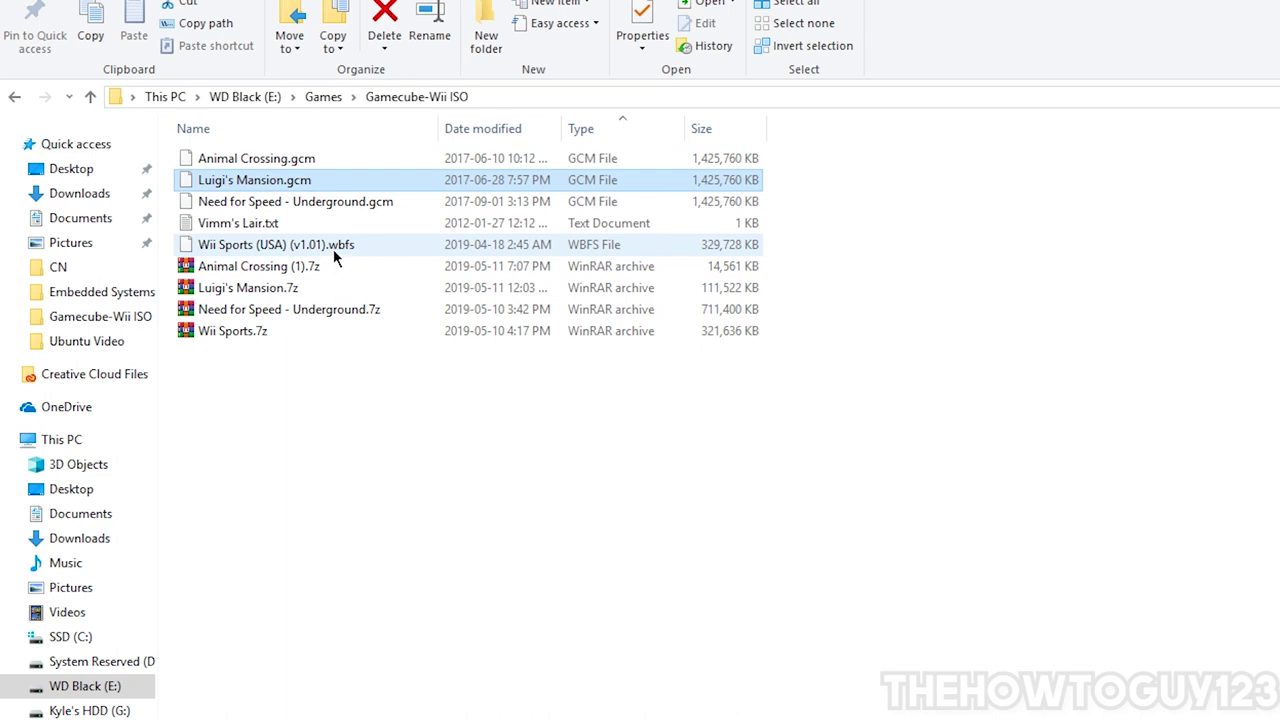
left_click(237, 222)
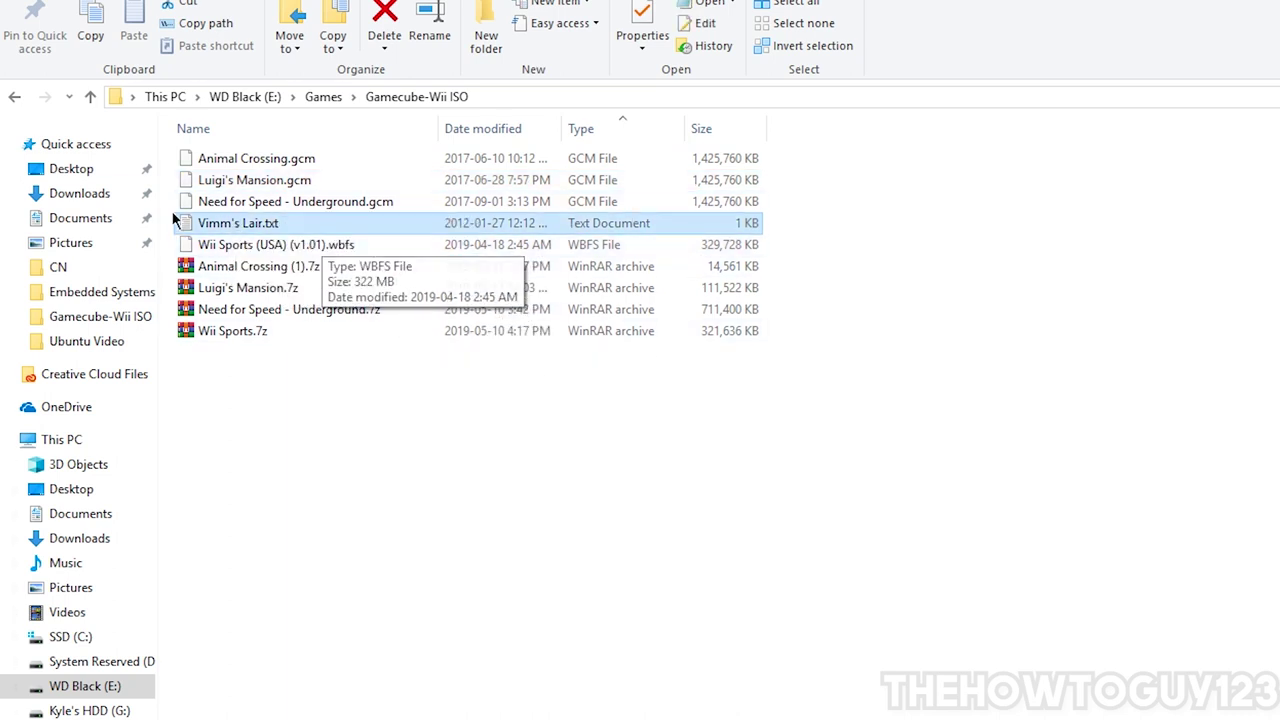
key("Delete")
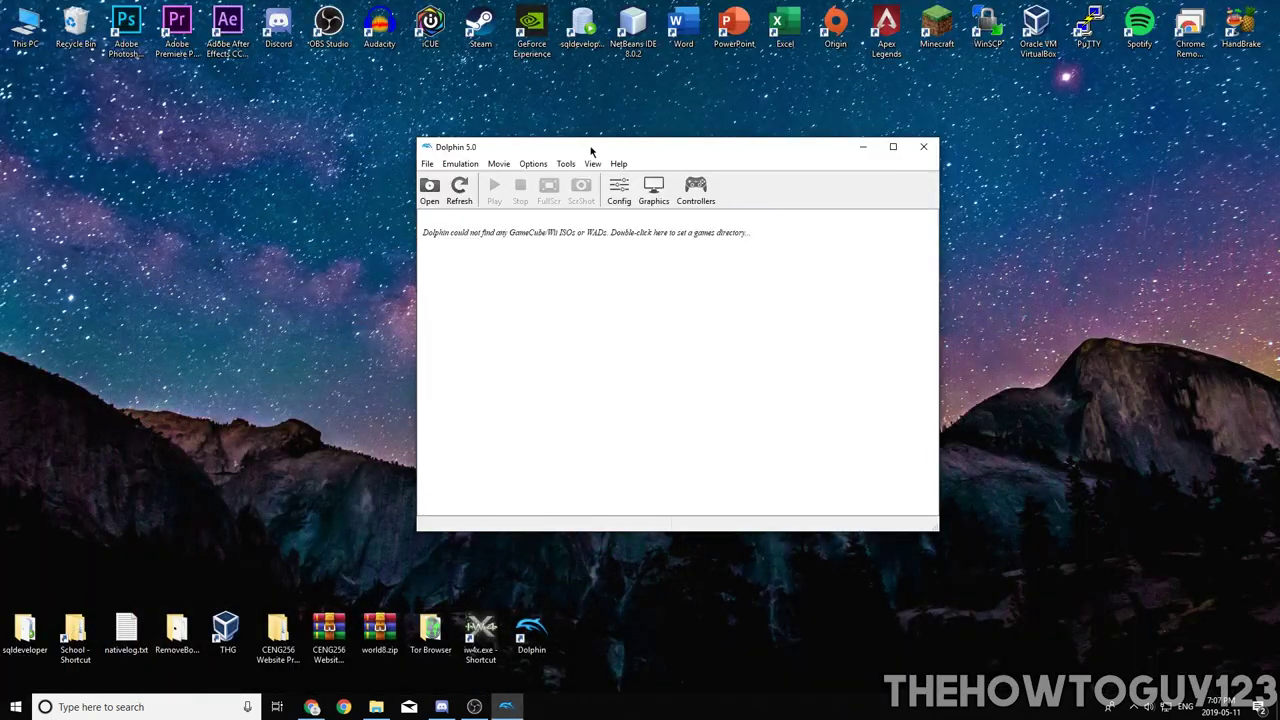
Reposition the Dolphin window and set the Gamecube-Wii ISO folder as its games directory.
left_click_drag(590, 150, 419, 138)
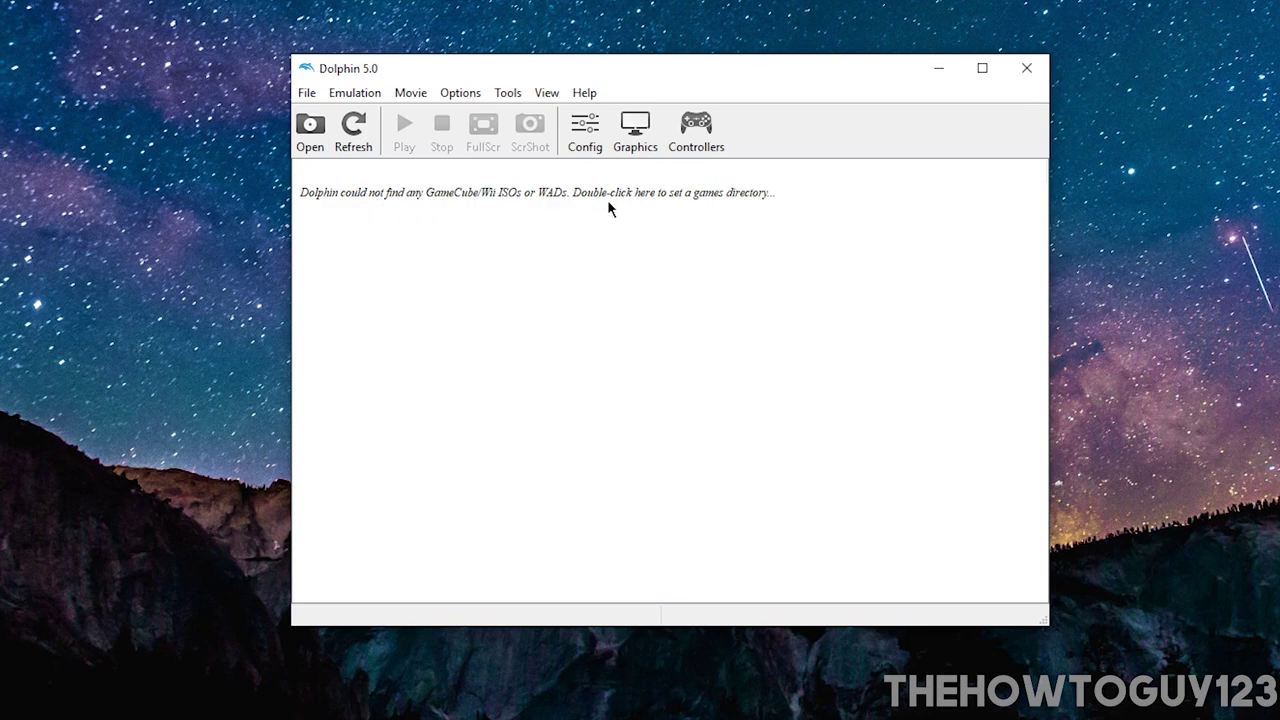
double_click(573, 190)
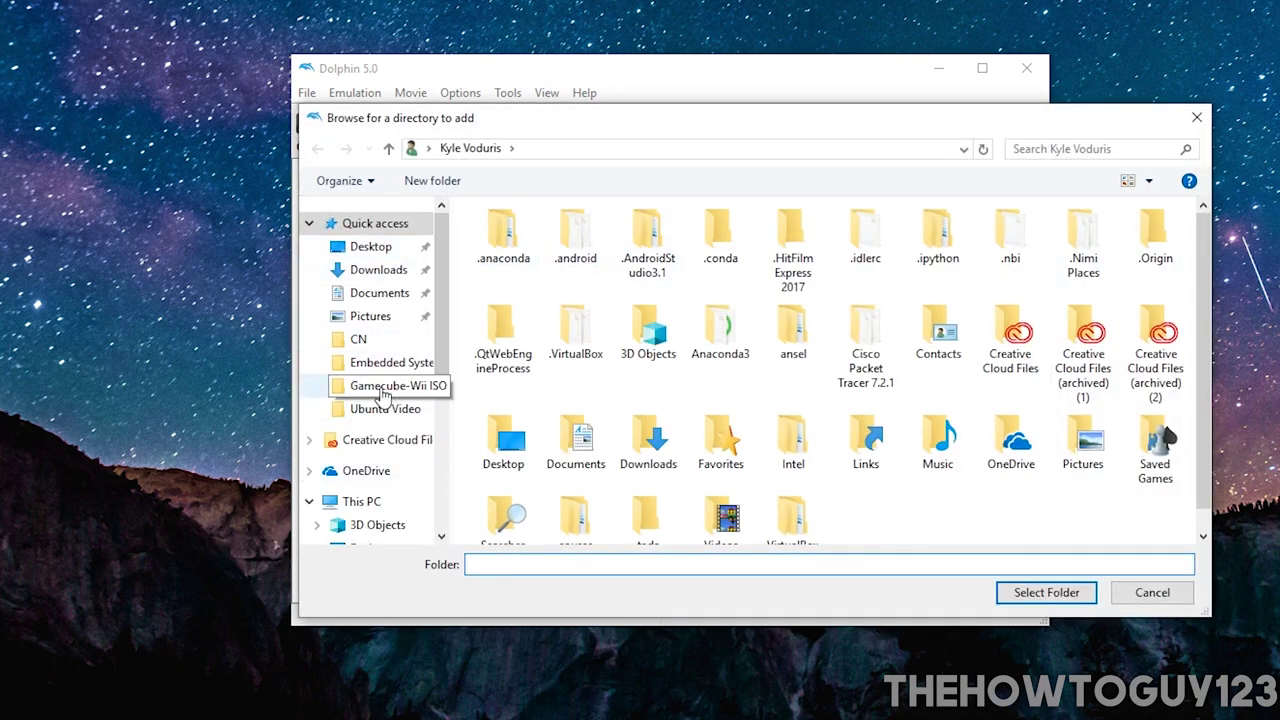
left_click(385, 388)
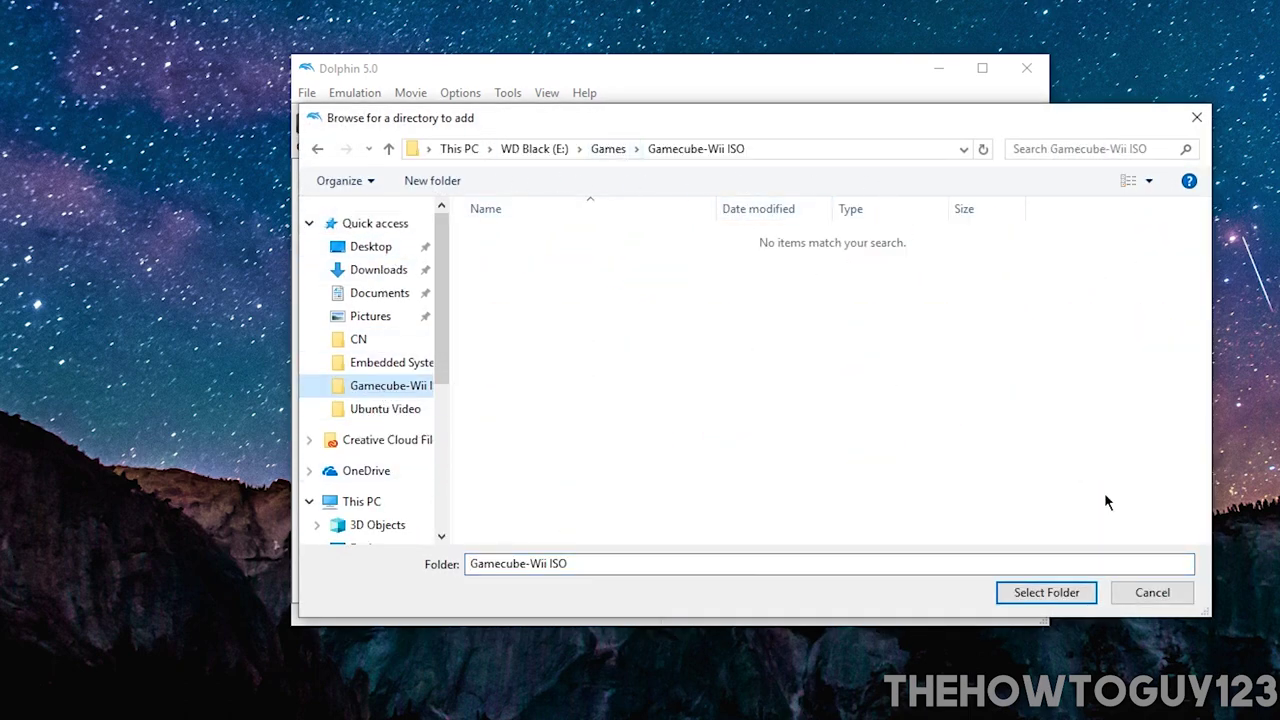
left_click(1054, 594)
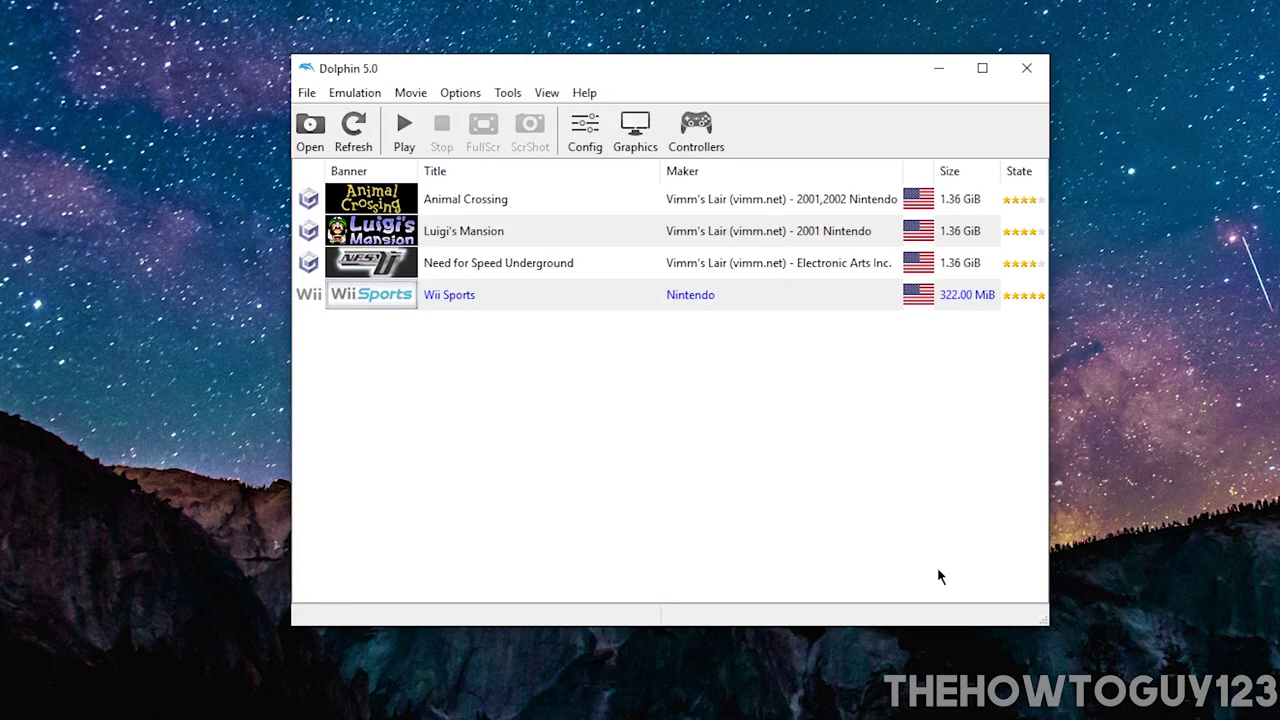
Refresh the list of games.
left_click_drag(451, 470, 473, 429)
left_click(358, 145)
left_click(355, 142)
Examine the emulator configuration's General, Interface, Audio, GameCube, Wii, Paths and Advanced settings, and close the dialog.
left_click(585, 126)
left_click(533, 134)
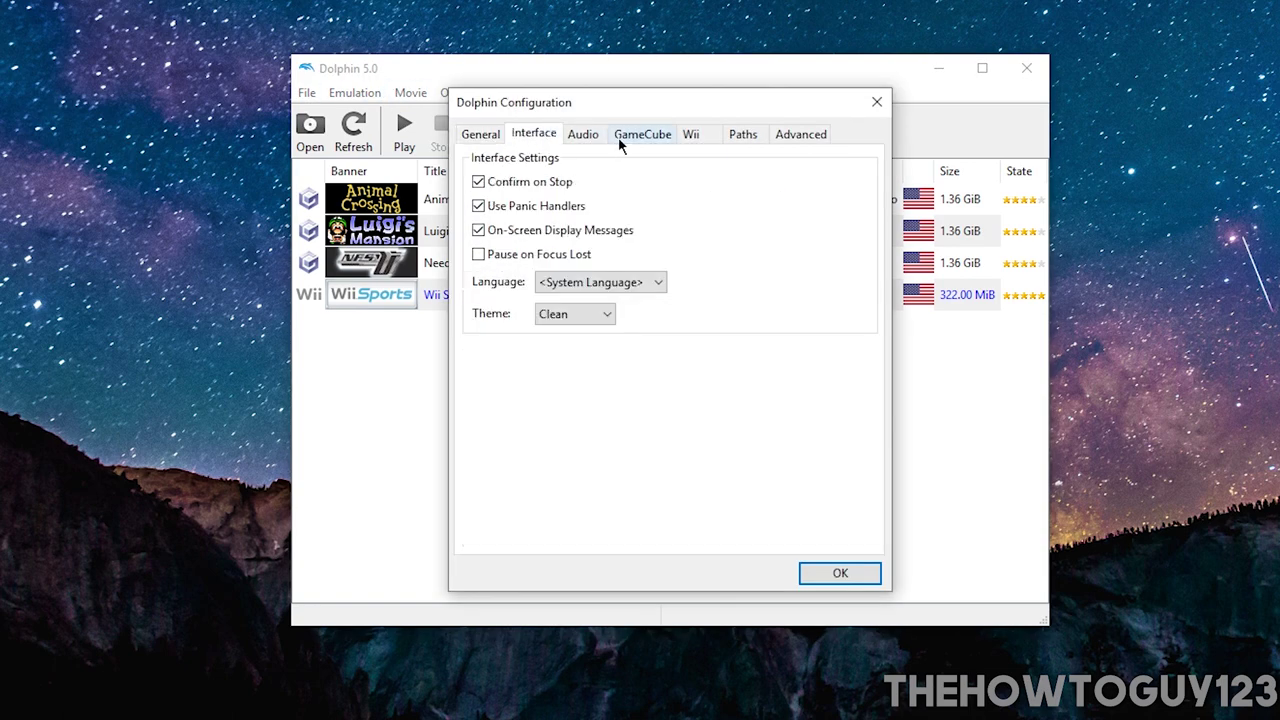
left_click(620, 137)
left_click(691, 134)
left_click(805, 134)
left_click(478, 134)
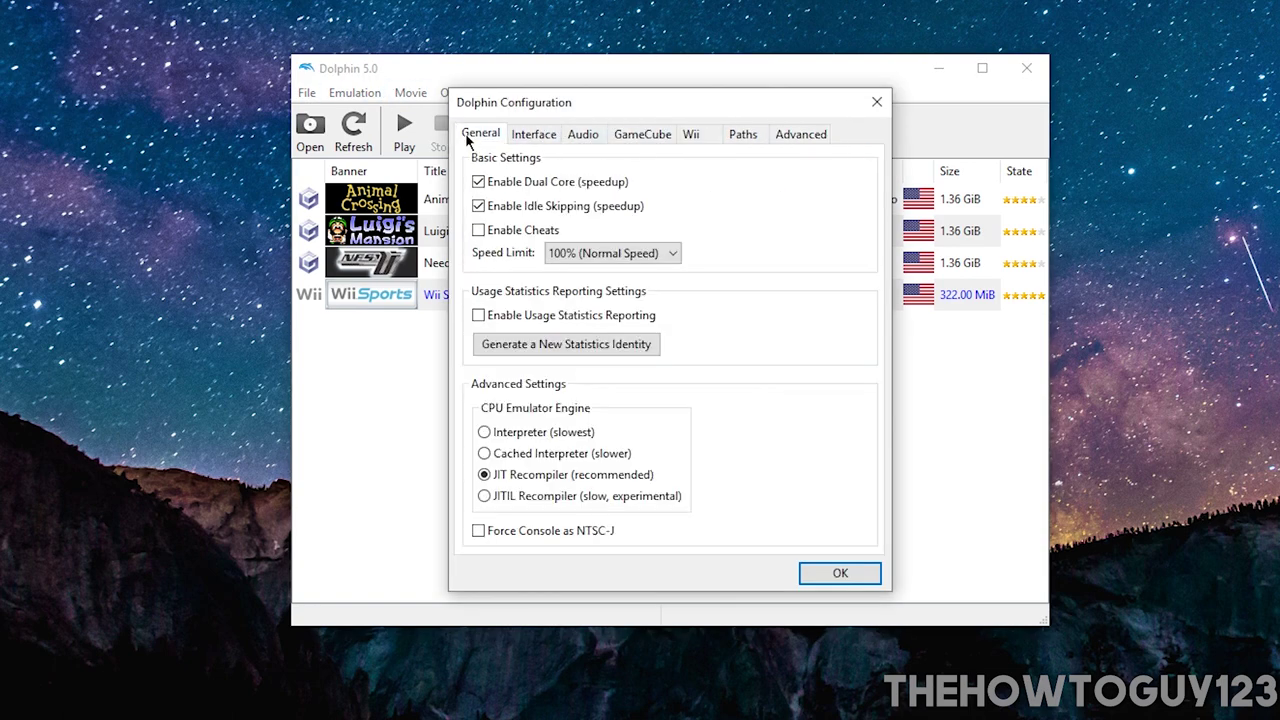
left_click(533, 134)
left_click(583, 134)
left_click(743, 134)
left_click(801, 134)
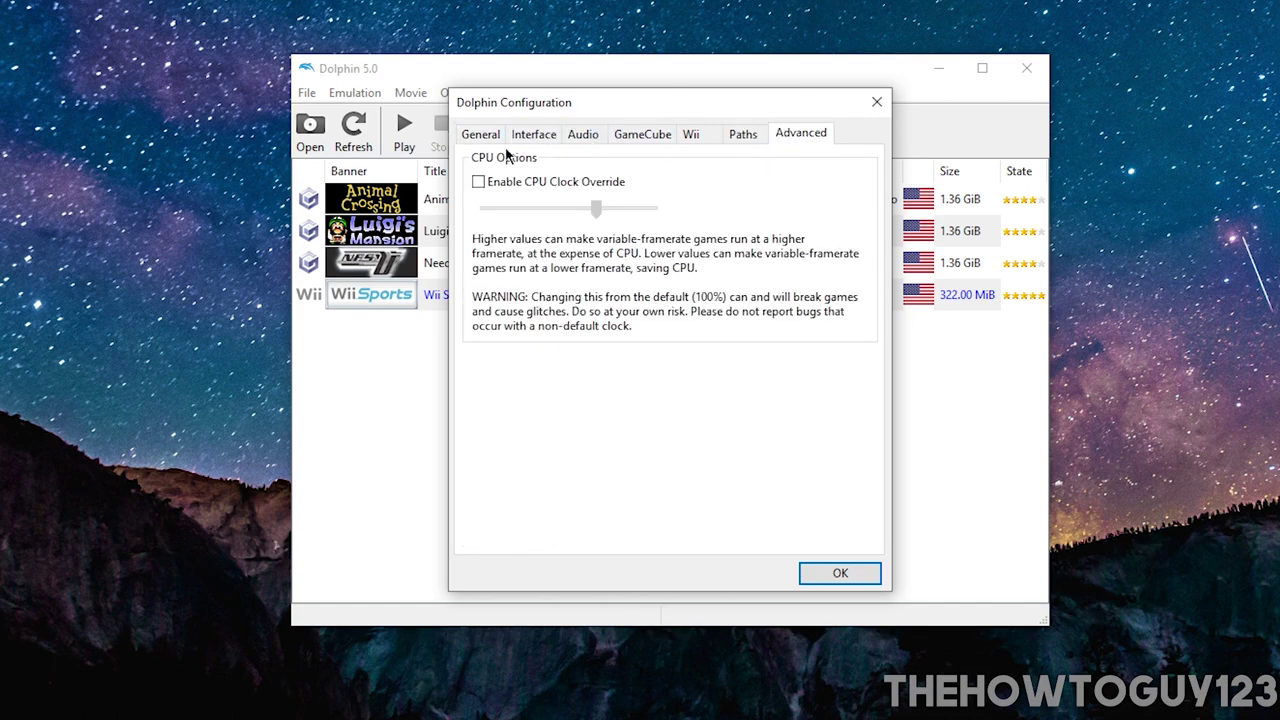
left_click(481, 134)
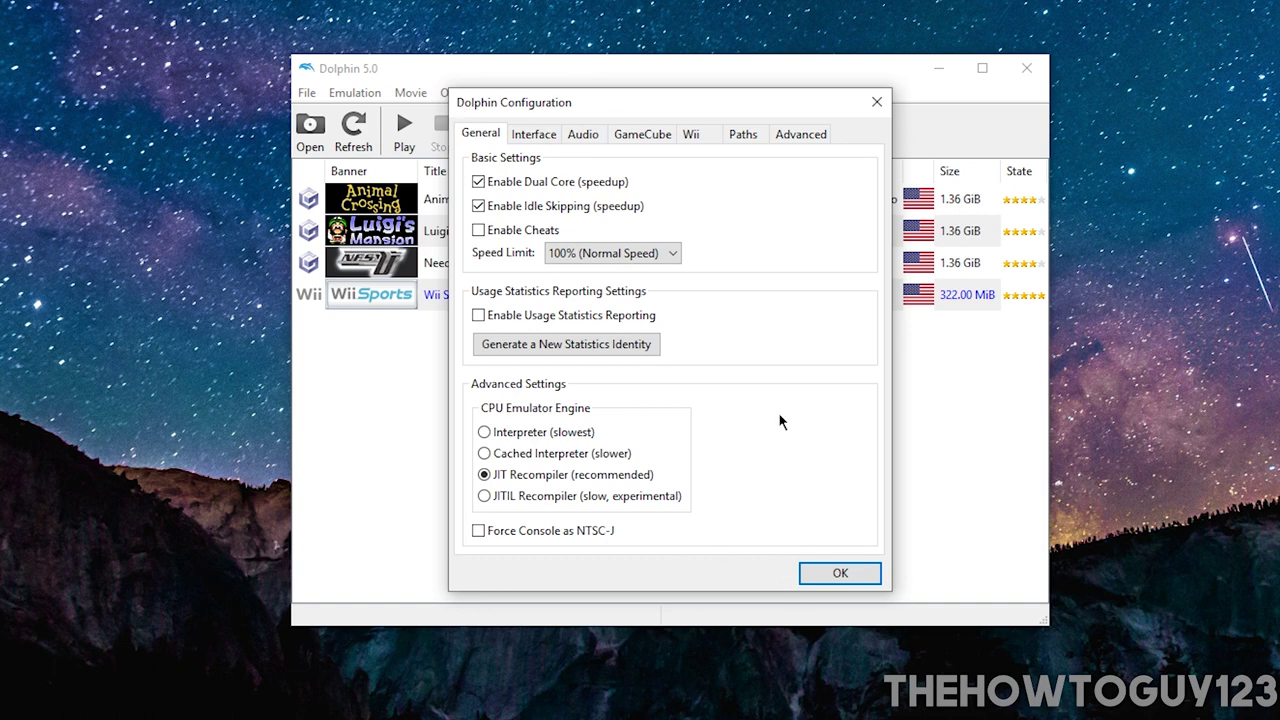
left_click(533, 136)
left_click(614, 136)
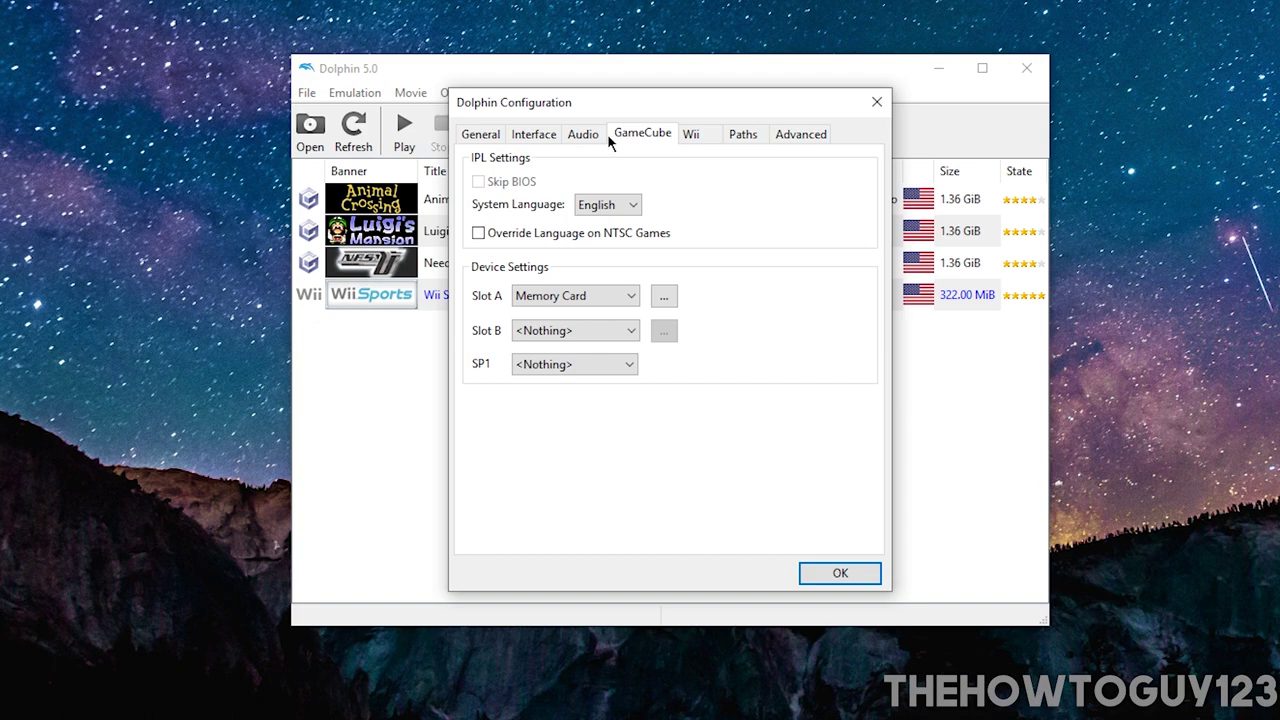
left_click(840, 574)
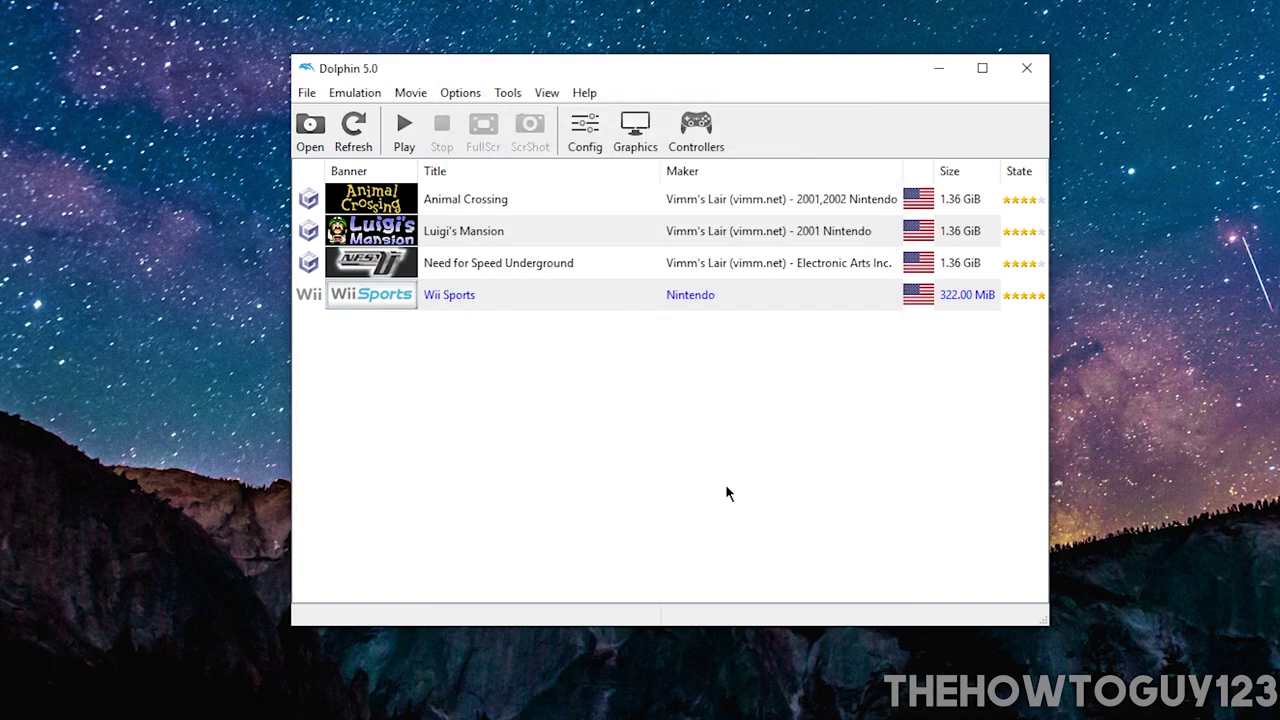
In the graphics configuration, try the OpenGL backend, return to Direct3D 11, and choose the NVIDIA GeForce GTX 970 adapter.
left_click(628, 150)
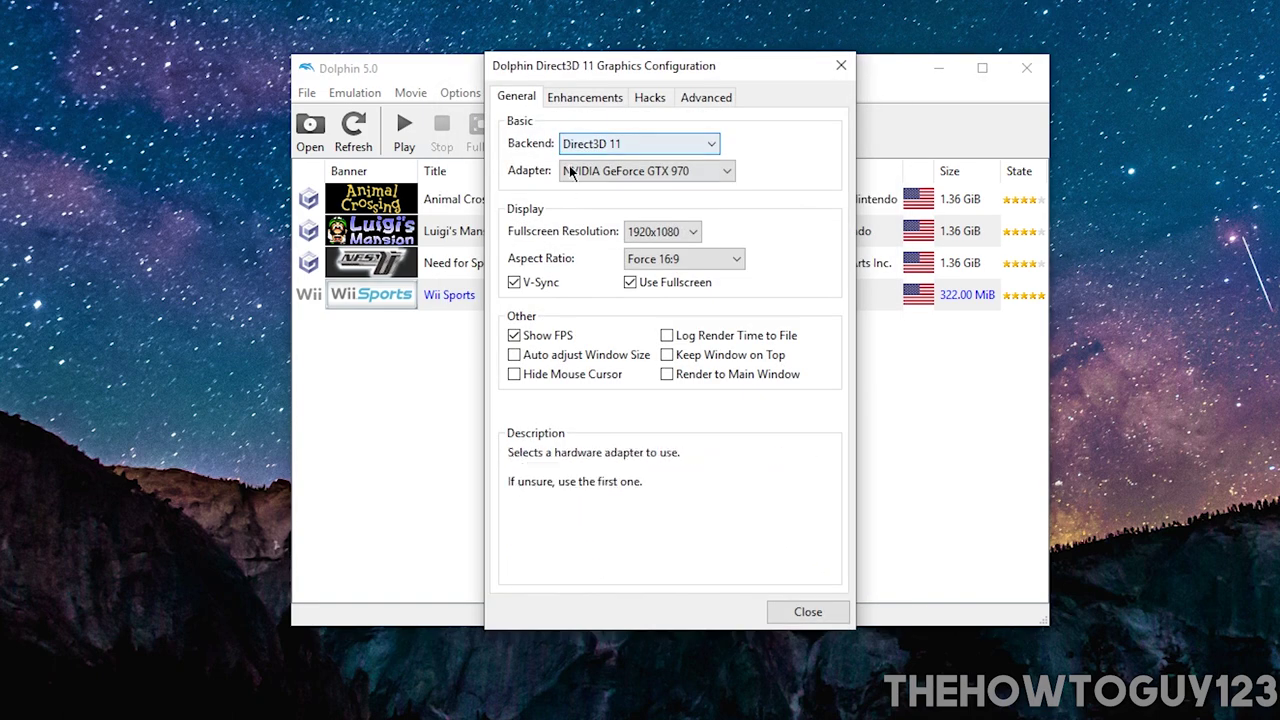
left_click(580, 146)
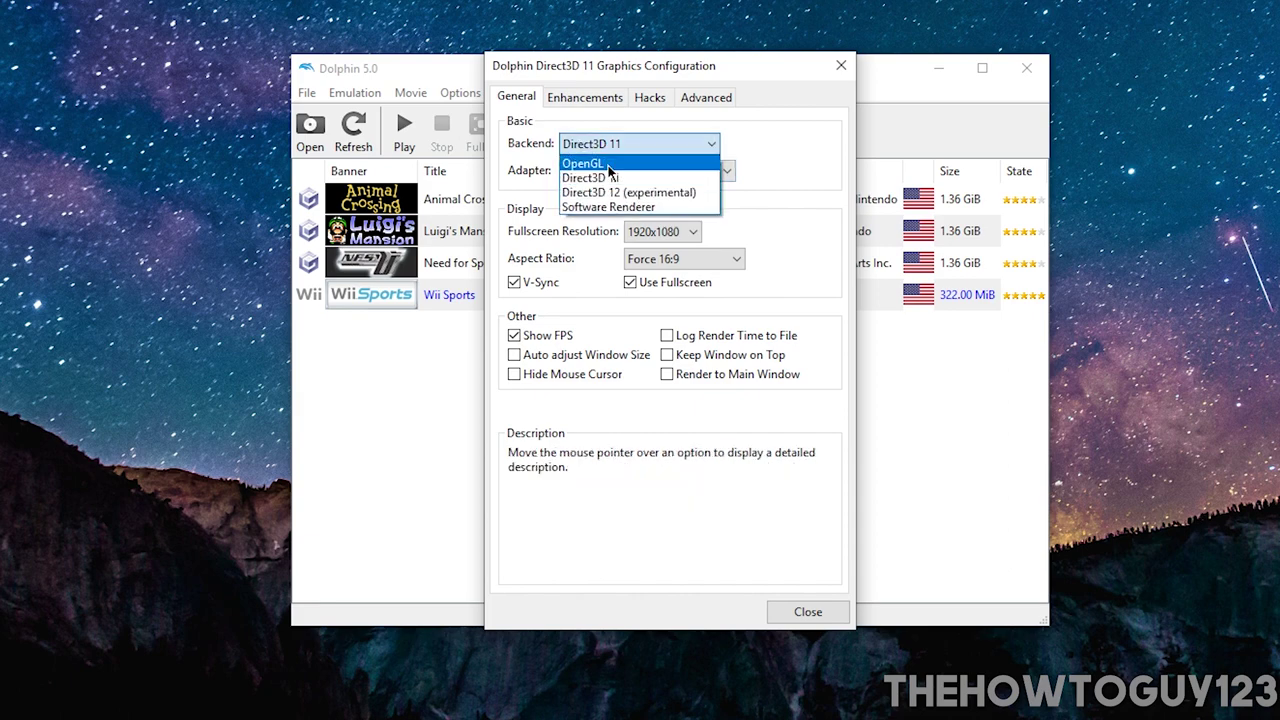
left_click(582, 161)
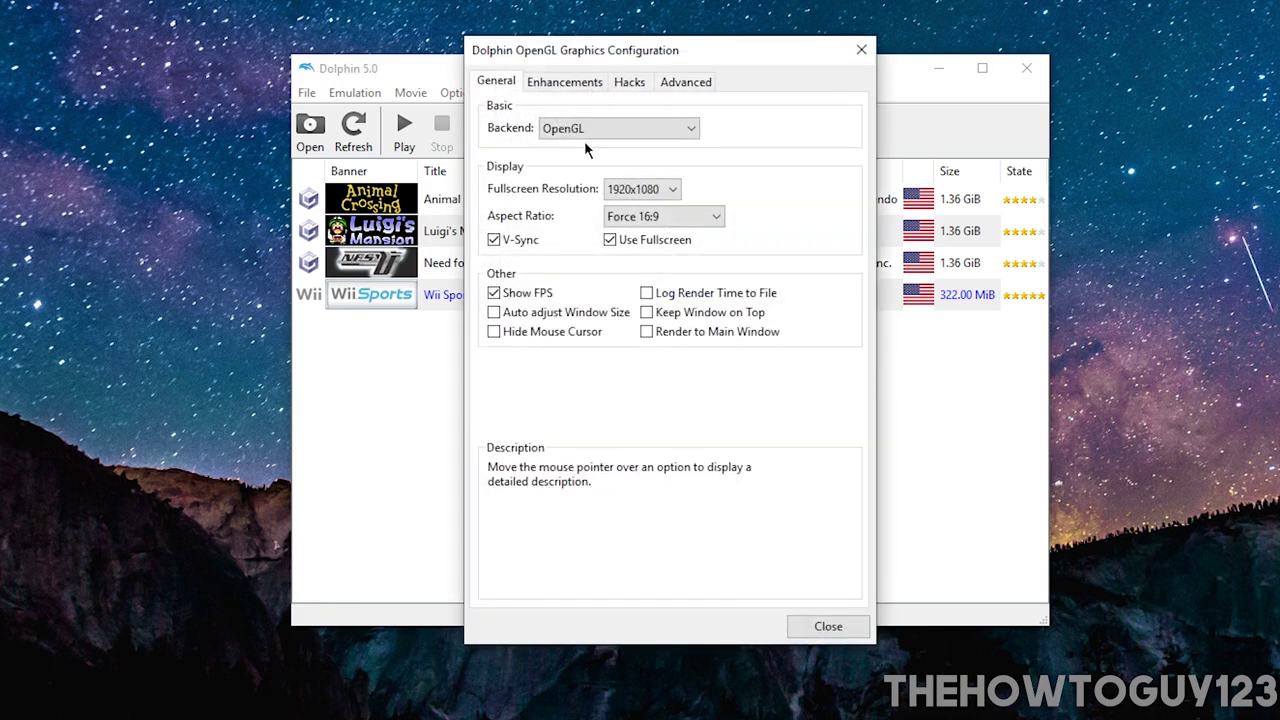
left_click(587, 137)
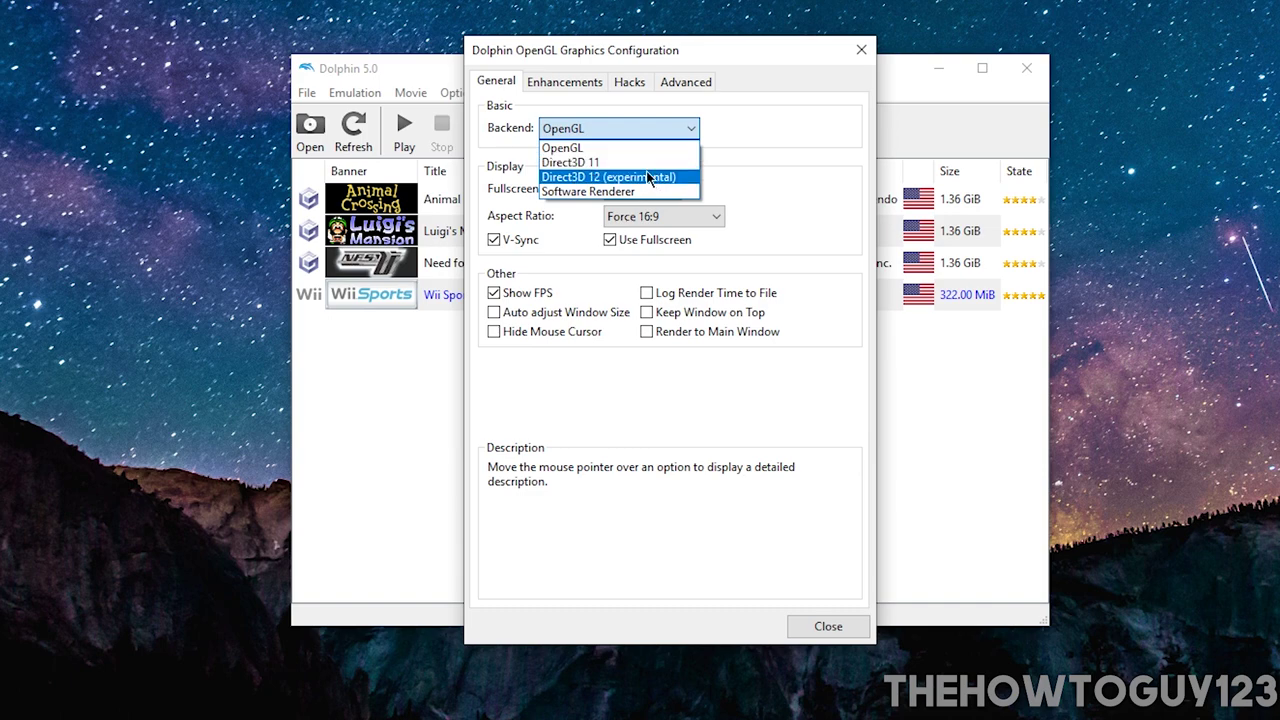
left_click(580, 167)
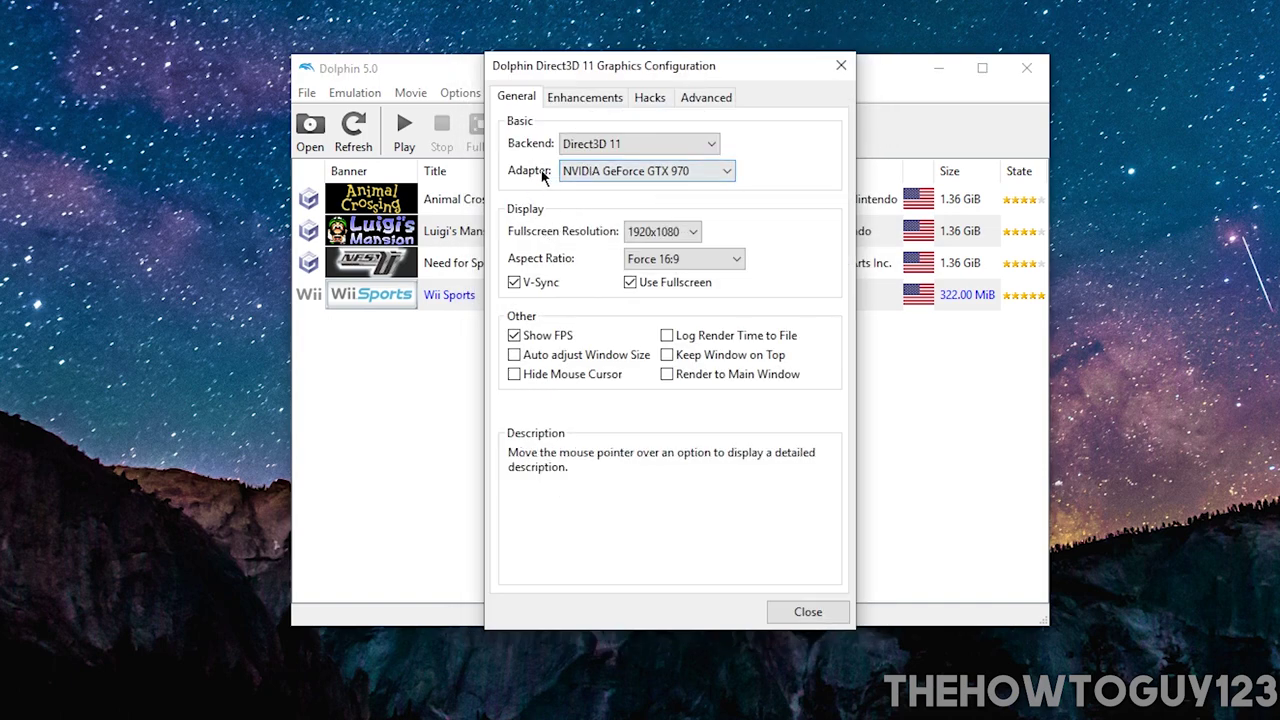
left_click(588, 176)
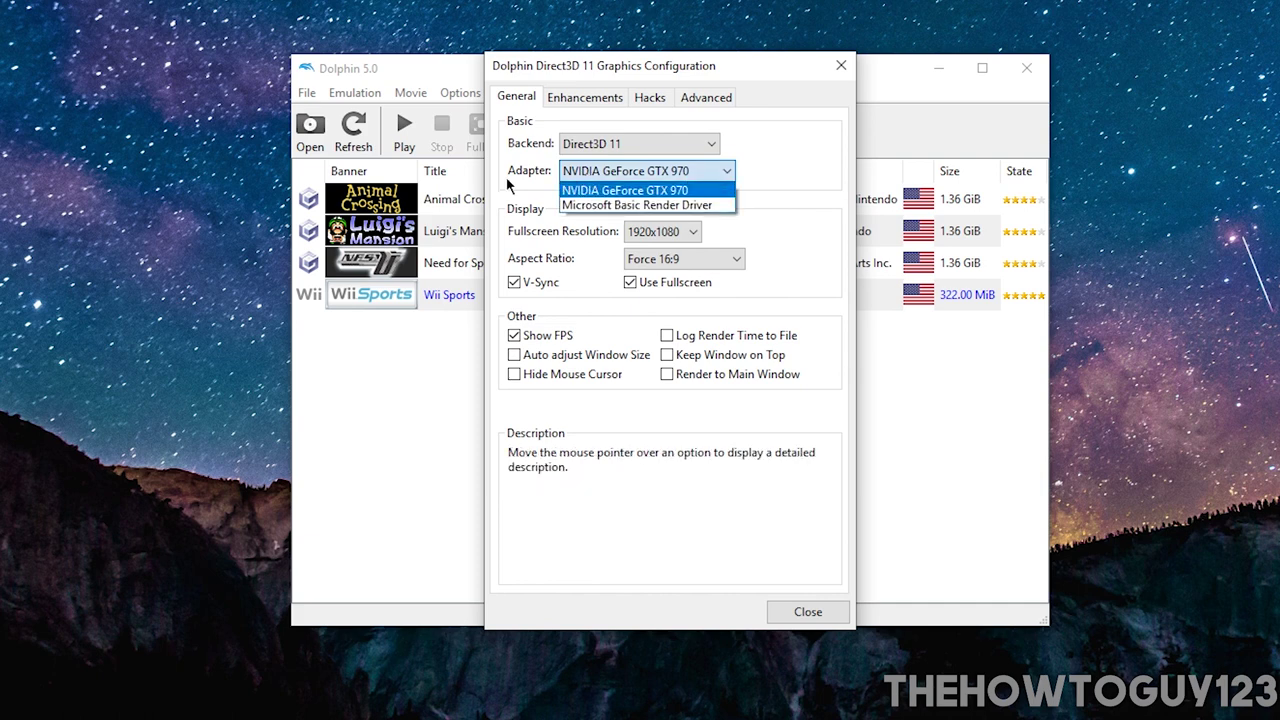
left_click(682, 190)
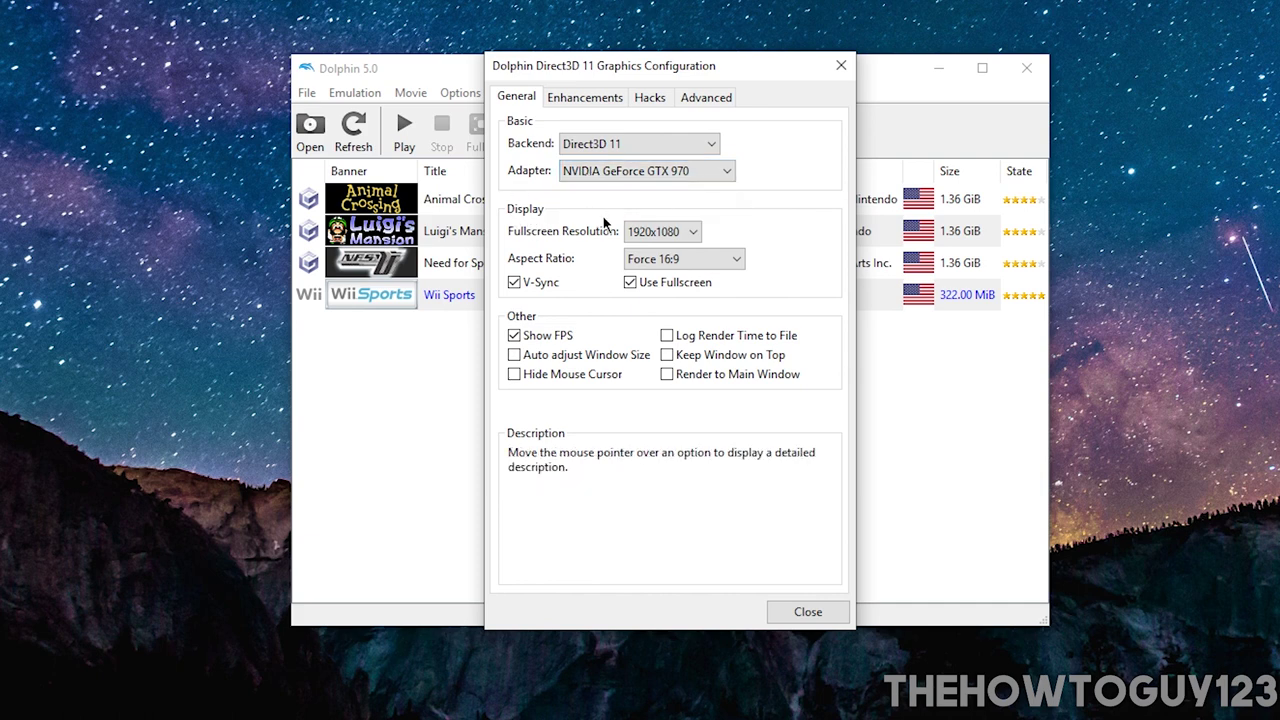
Set the fullscreen resolution to 1920x1080 and the aspect ratio to Force 16:9.
left_click(675, 229)
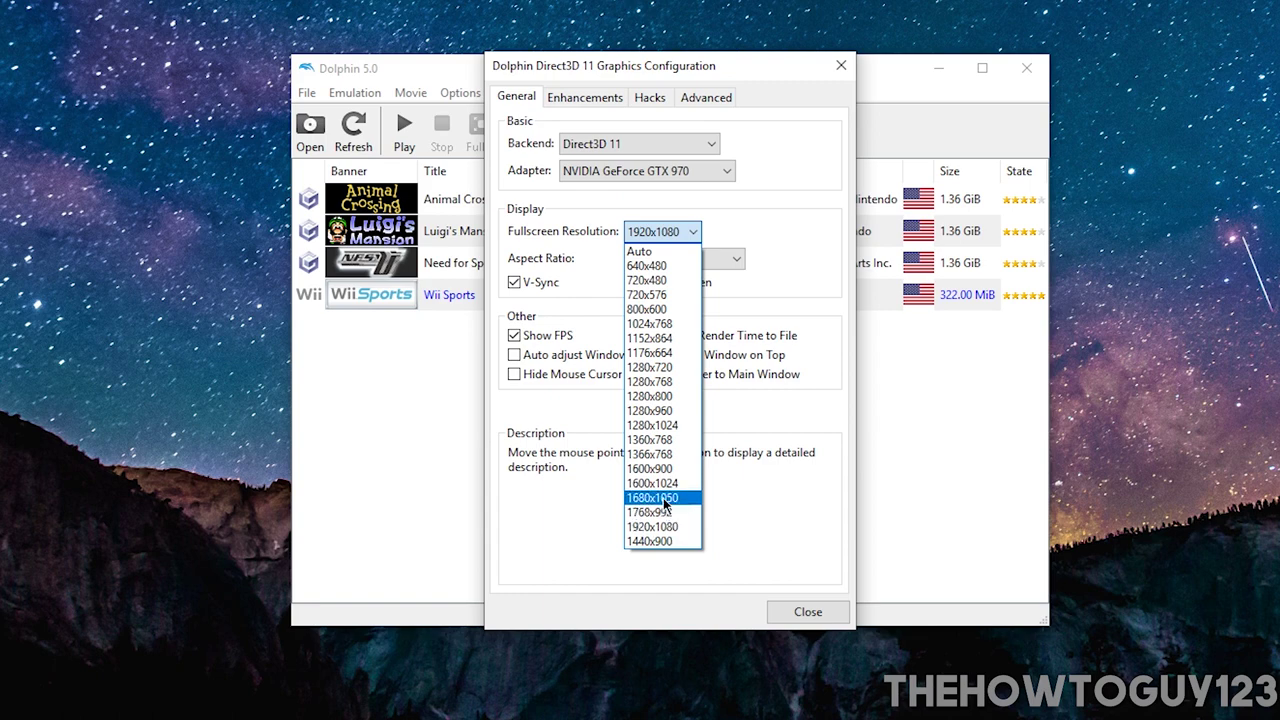
left_click(678, 527)
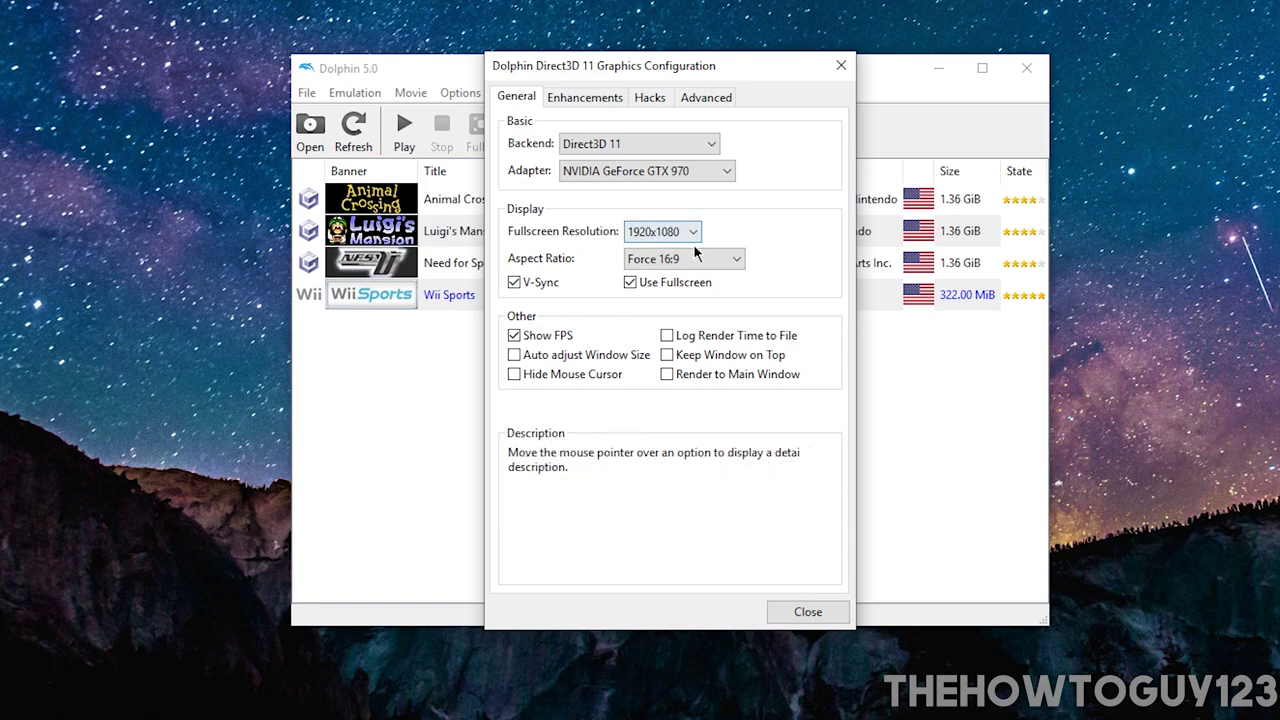
left_click(655, 238)
left_click(673, 236)
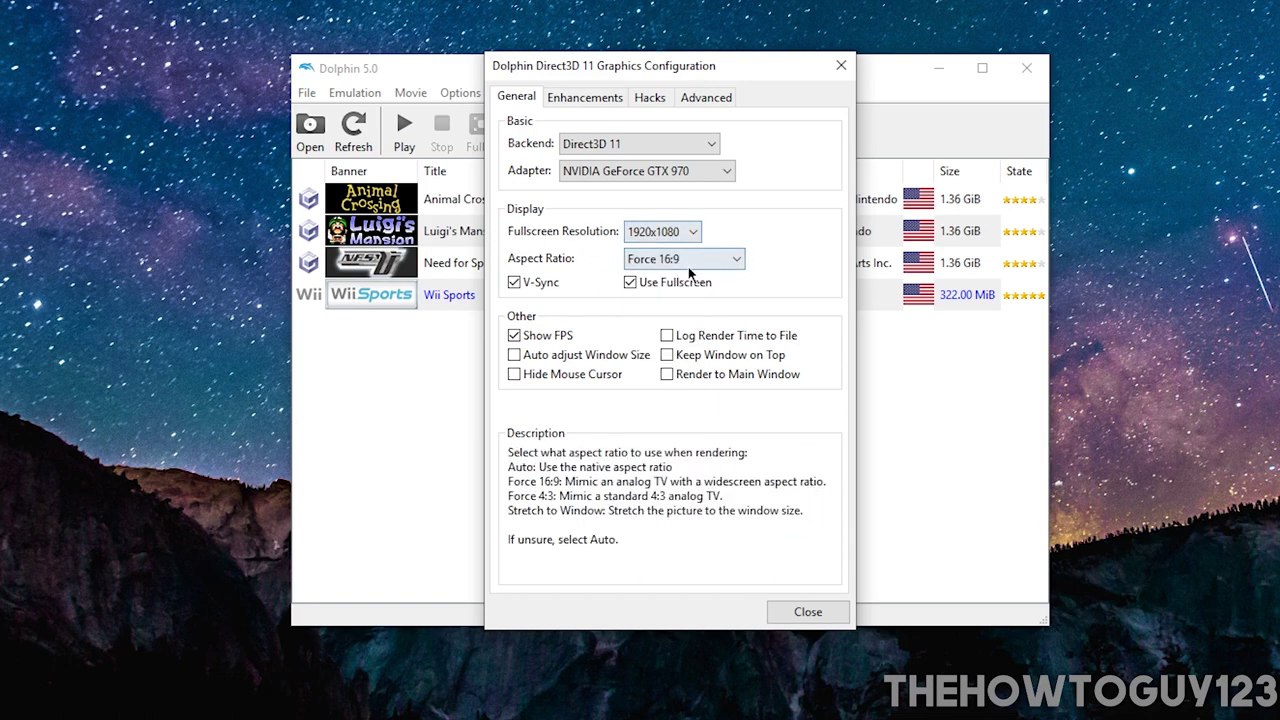
left_click(651, 259)
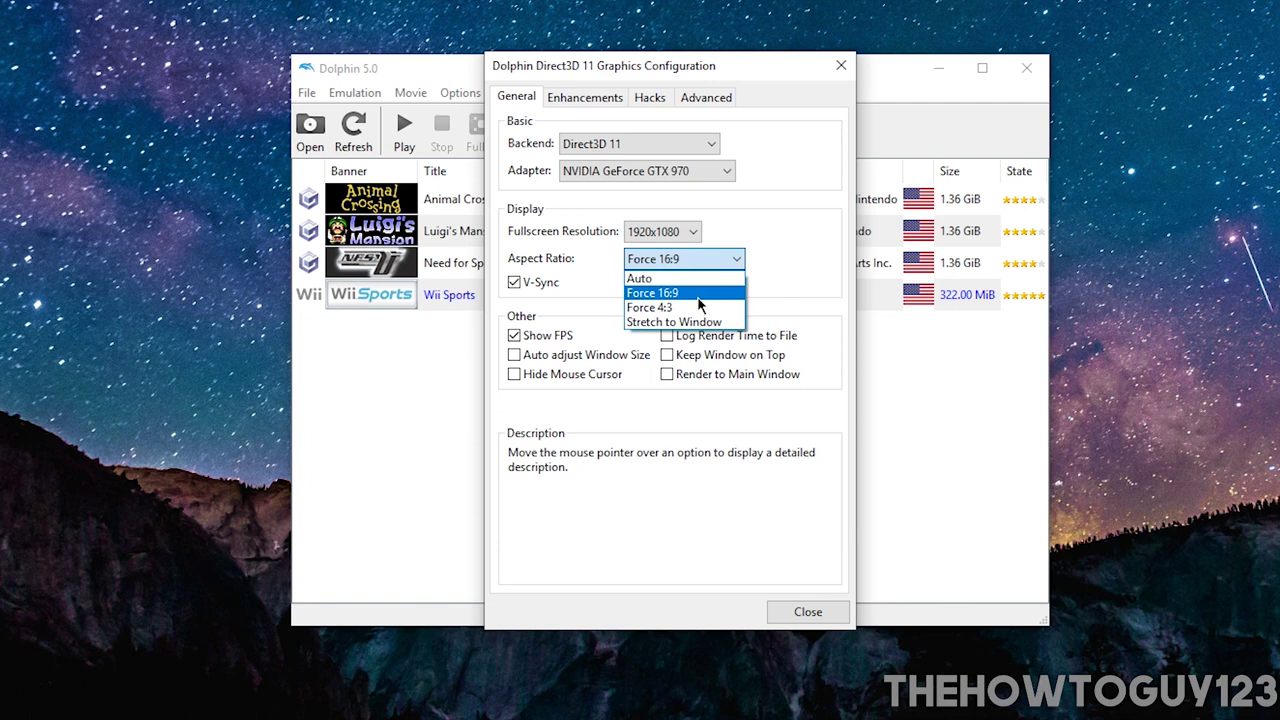
left_click(670, 262)
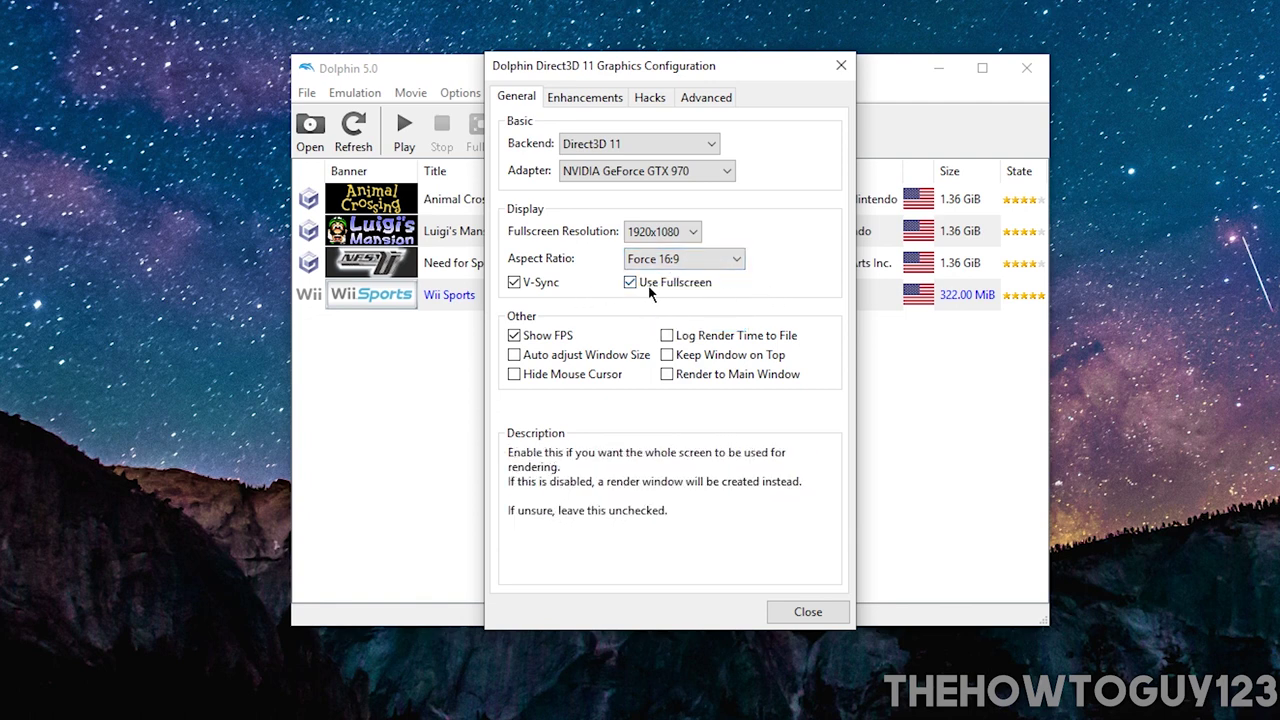
Toggle V-Sync in the display settings and reposition the graphics configuration window.
left_click(545, 286)
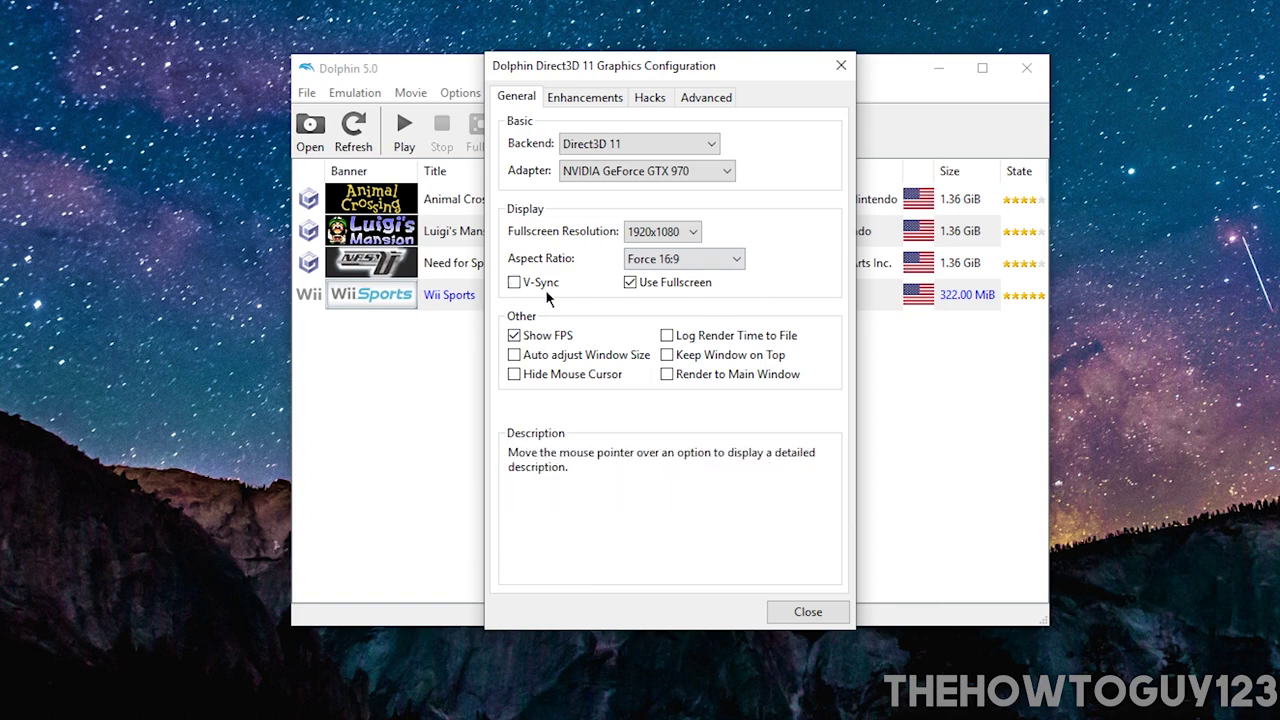
left_click(533, 281)
left_click_drag(623, 58, 652, 93)
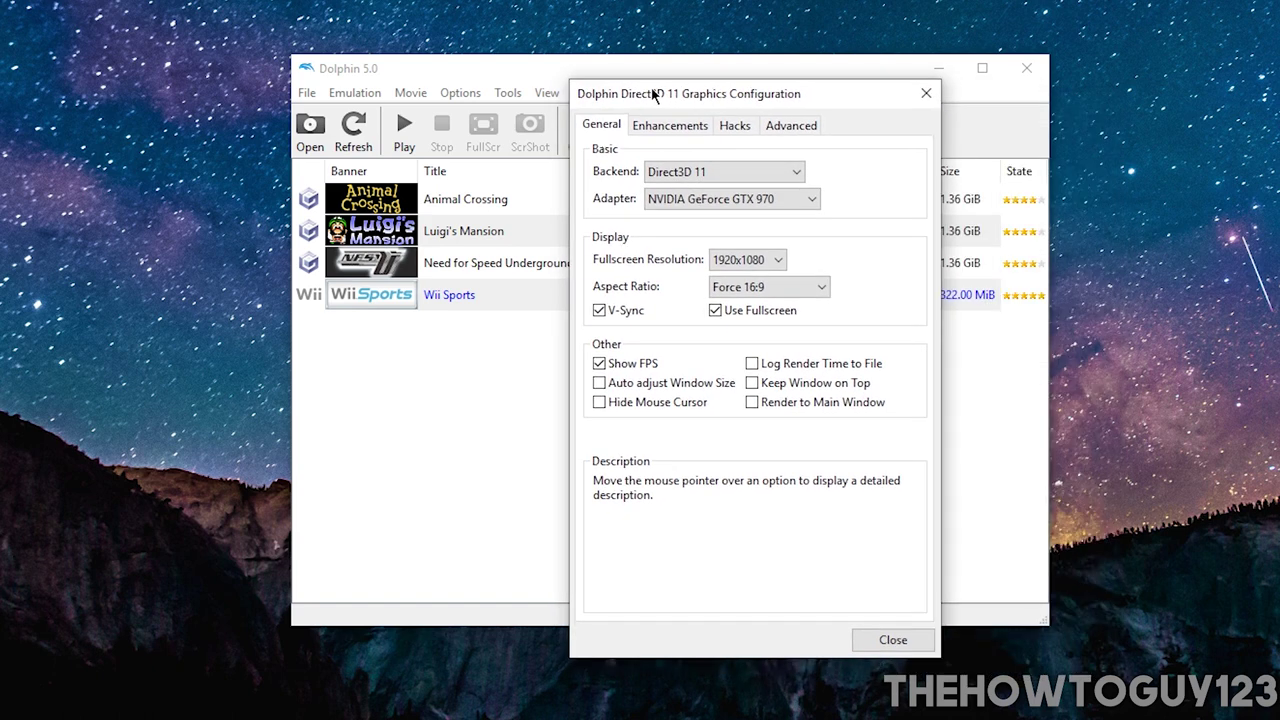
left_click(599, 310)
Try the Native (640x528) internal resolution, set it to 3x Native (1920x1584) for 1080p, and close the graphics configuration.
left_click(694, 130)
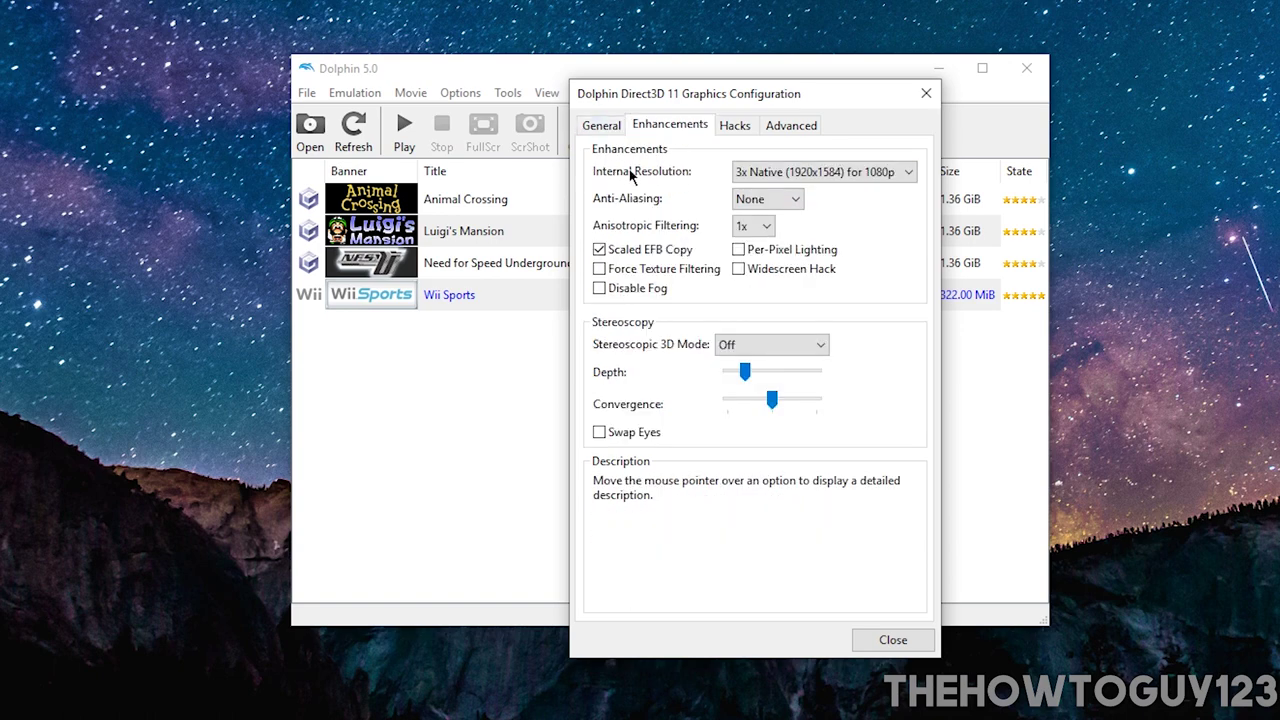
left_click(800, 172)
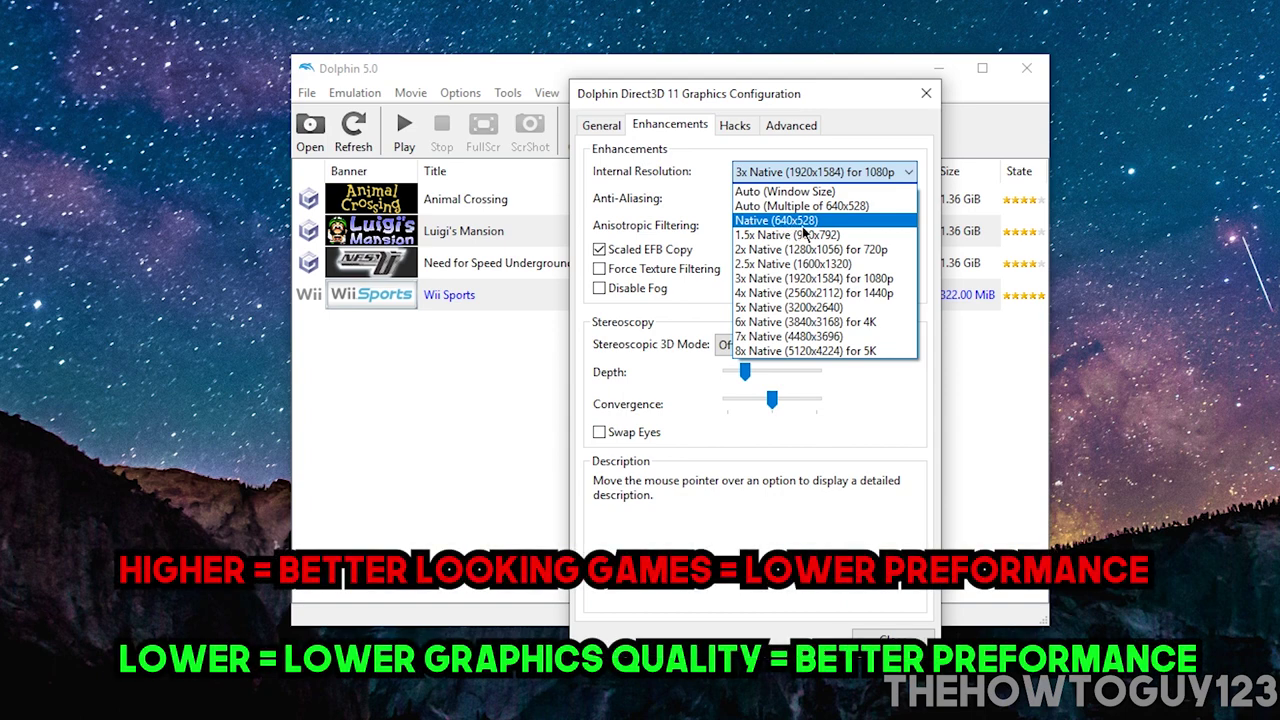
left_click(794, 222)
left_click(822, 172)
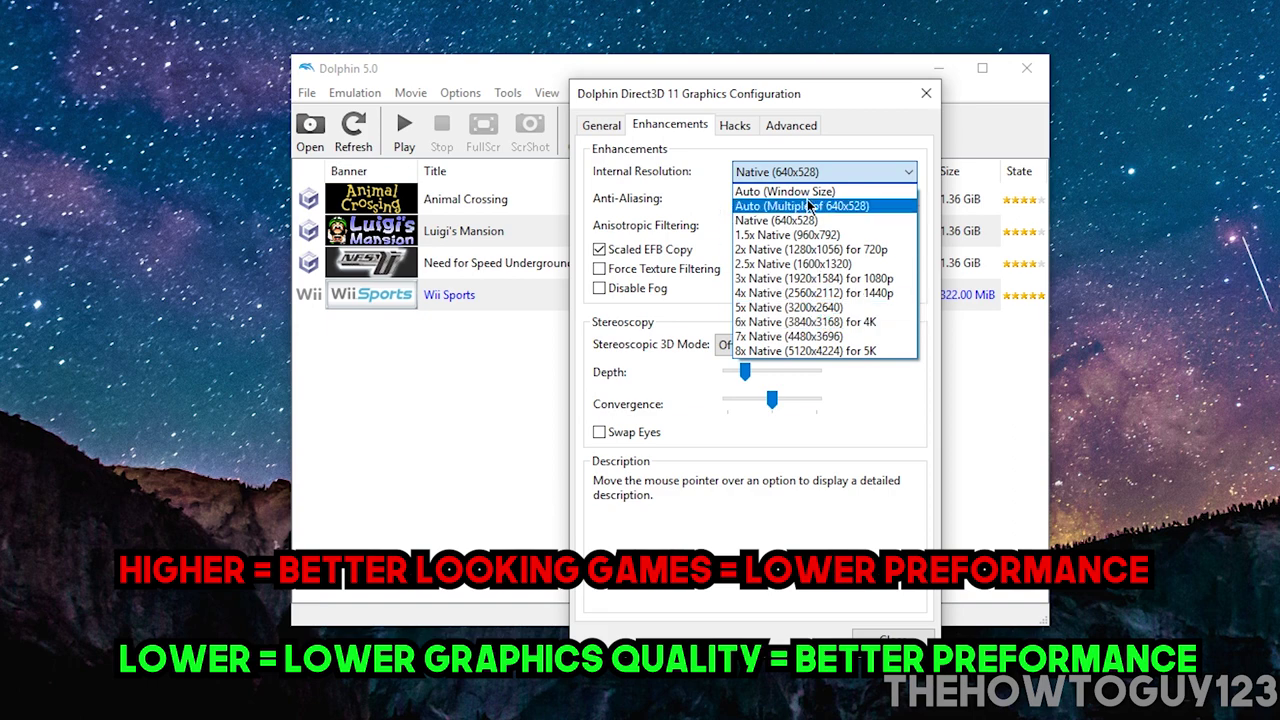
left_click(808, 280)
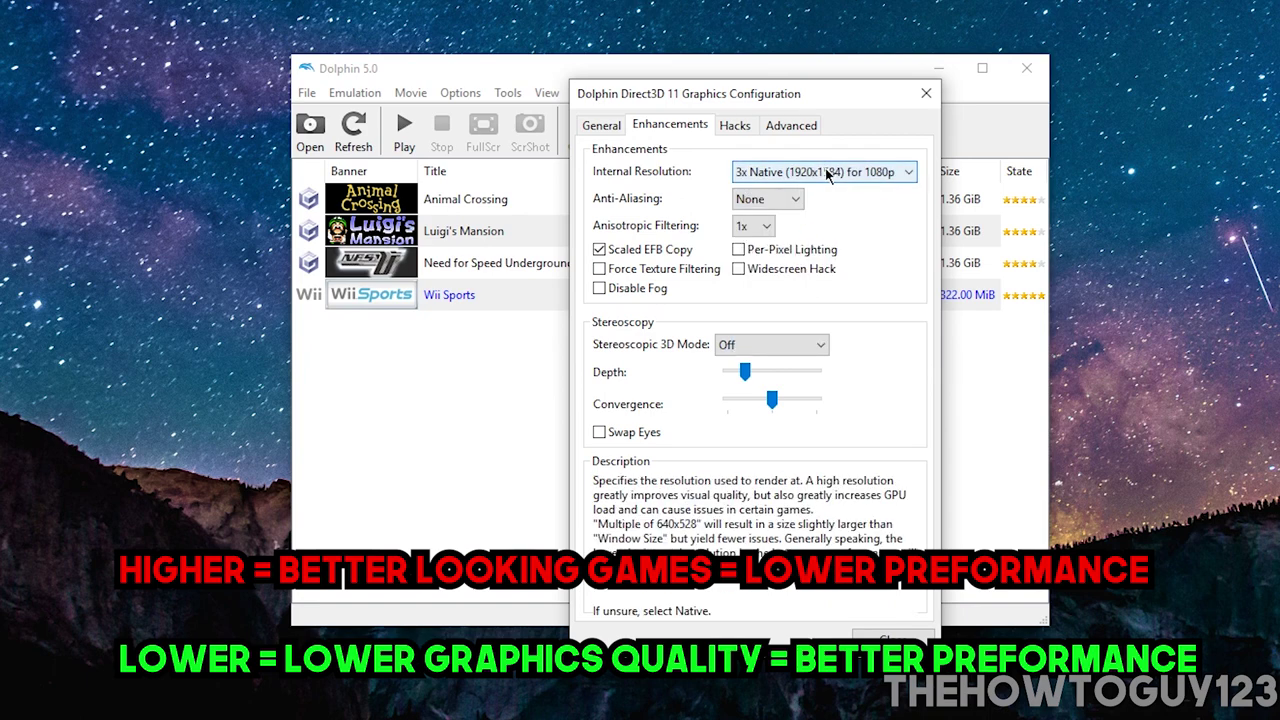
left_click(826, 175)
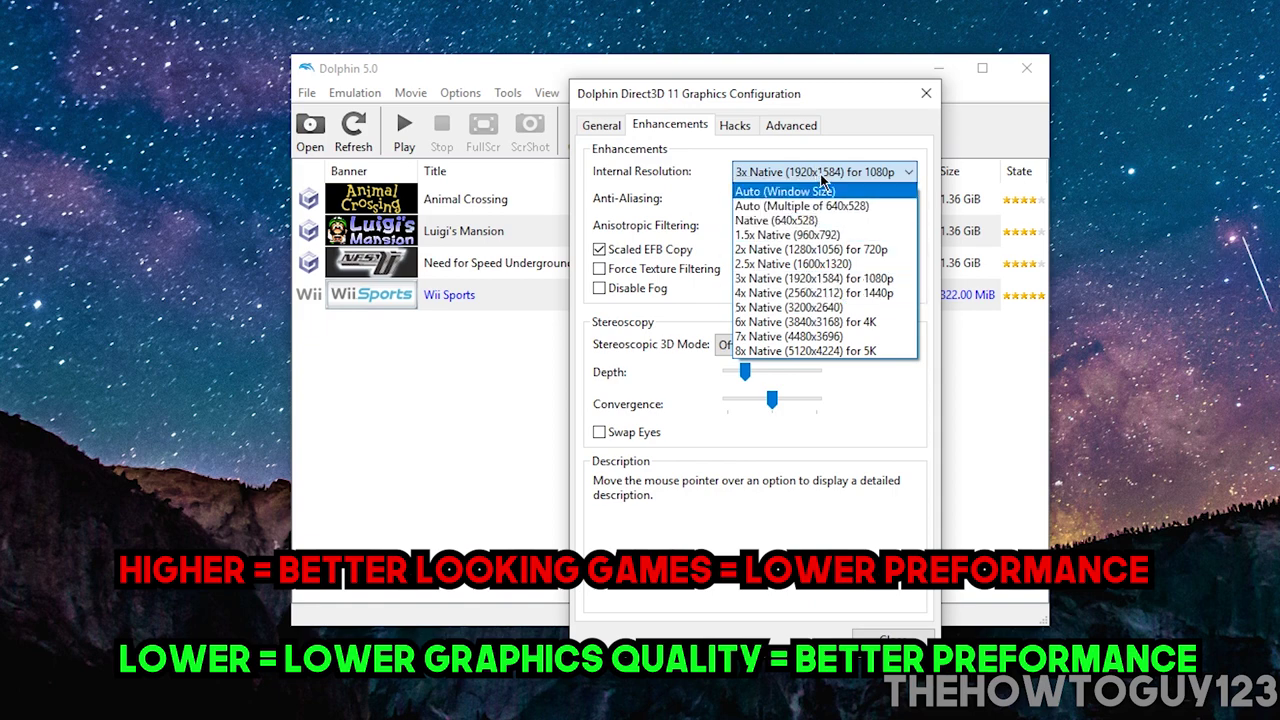
left_click(836, 278)
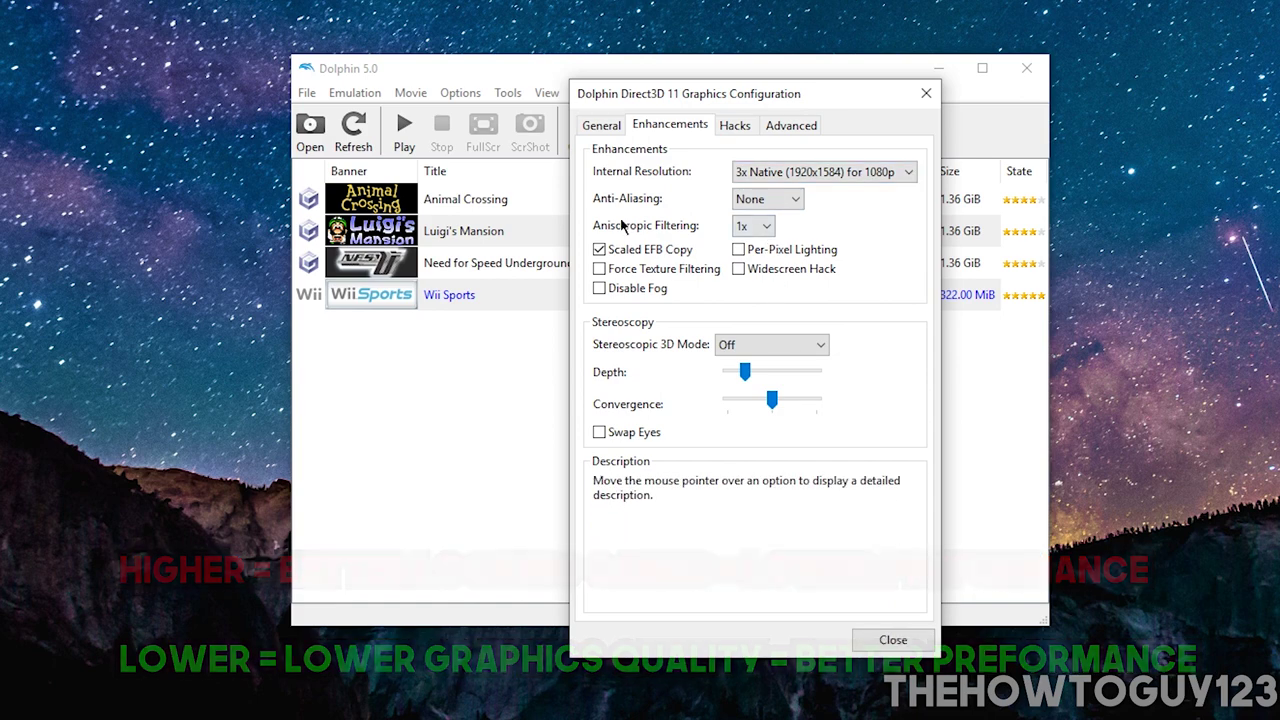
left_click(893, 640)
Open and reposition the controller configuration, and assign Standard Controller to GameCube Port 1.
left_click(696, 130)
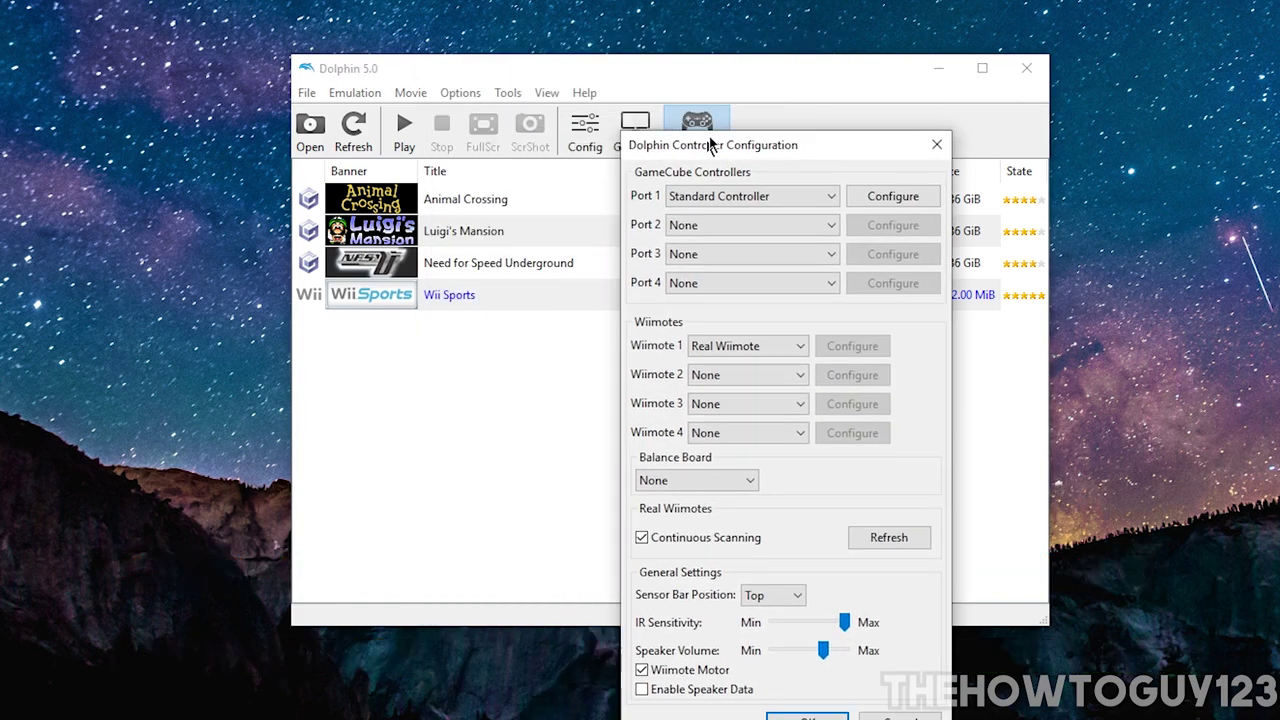
left_click_drag(710, 146, 576, 84)
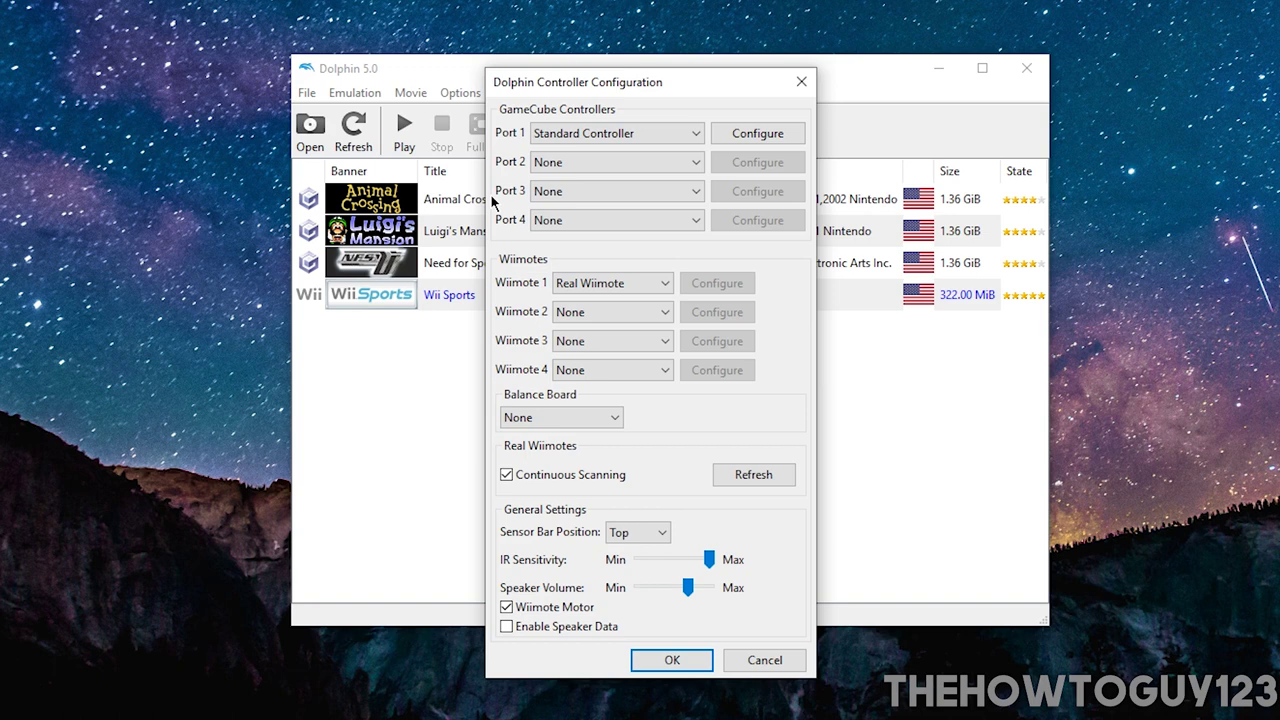
left_click(600, 136)
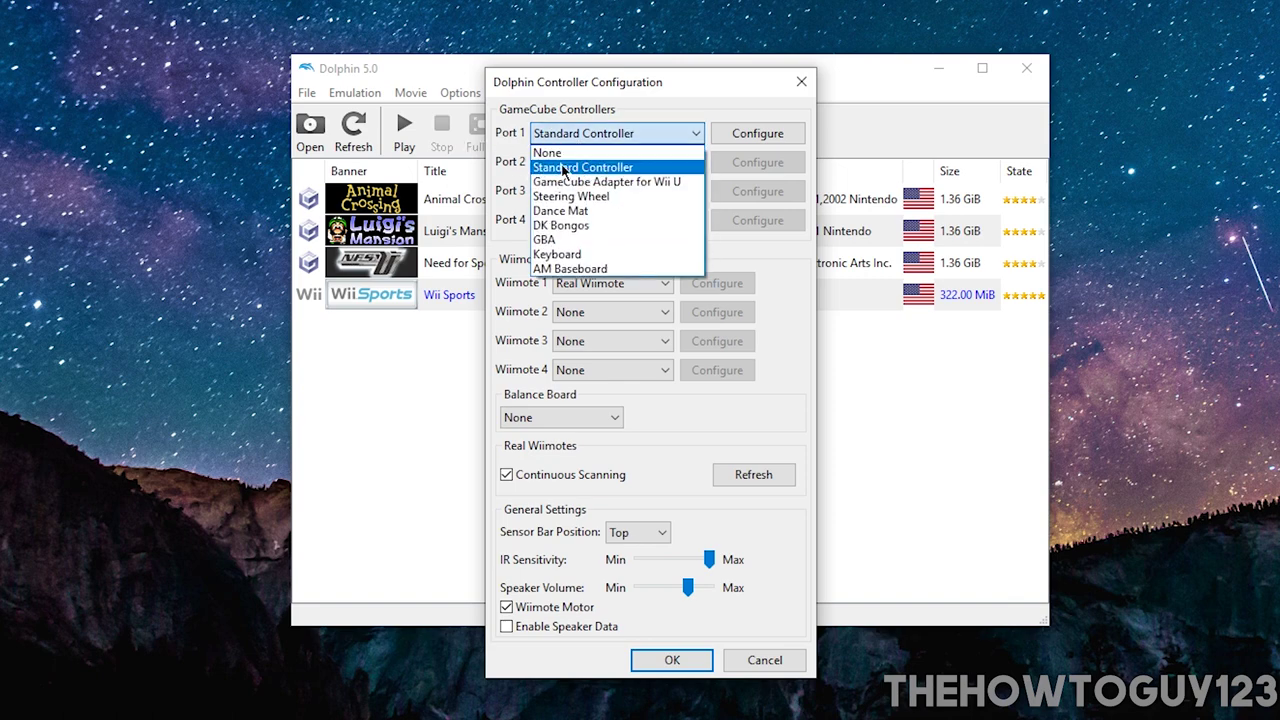
left_click(565, 167)
Open the Port 1 controller's mapping, choose XInput/0/Gamepad as its input device, and refresh the device list.
left_click(727, 137)
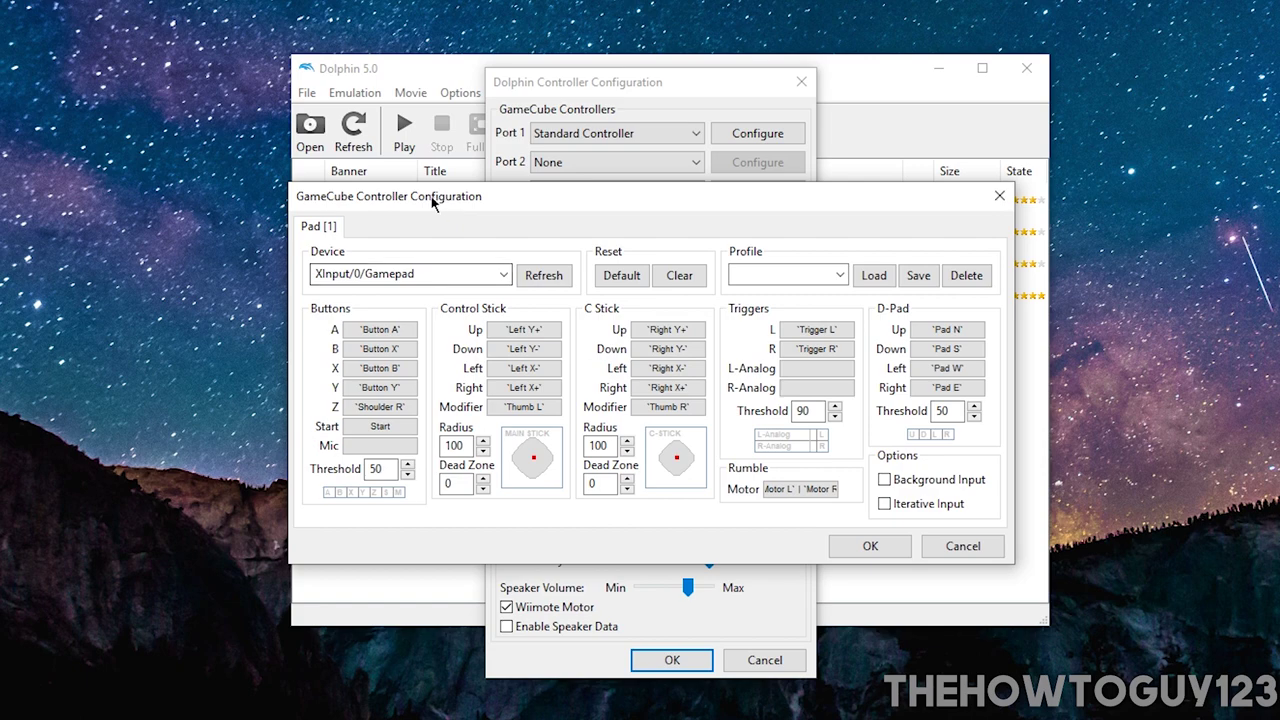
left_click_drag(431, 196, 470, 187)
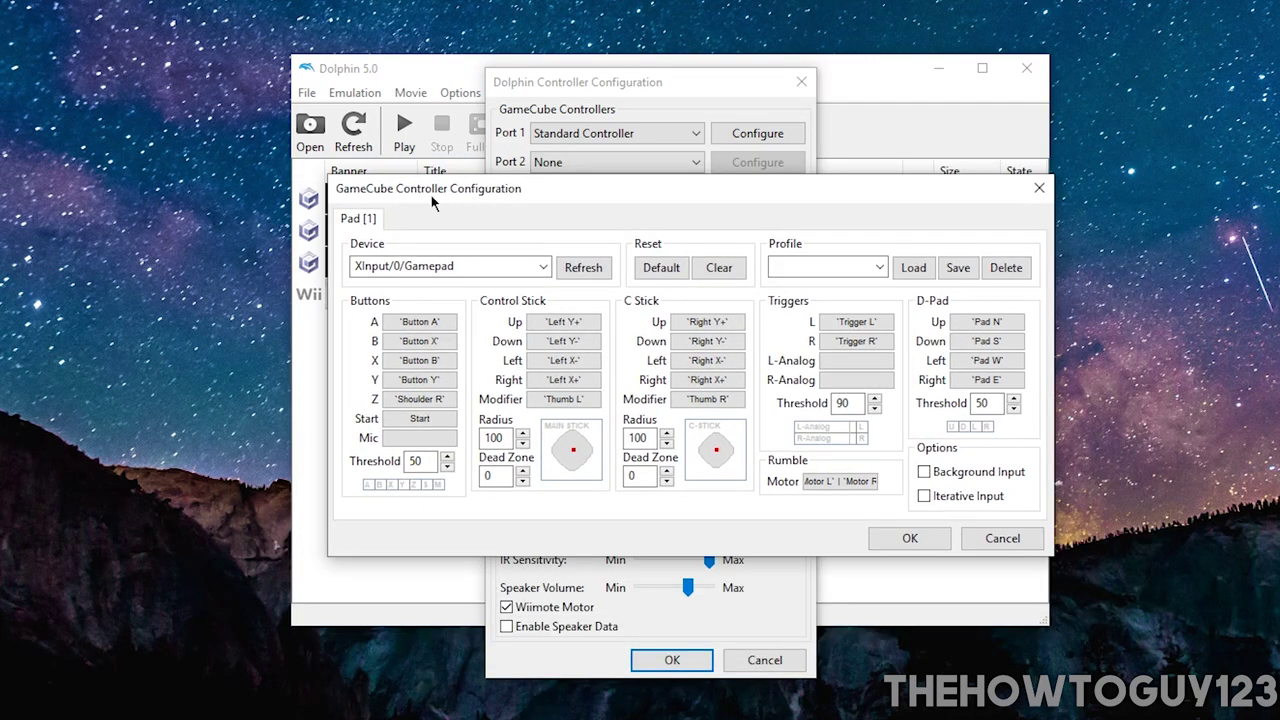
left_click(543, 267)
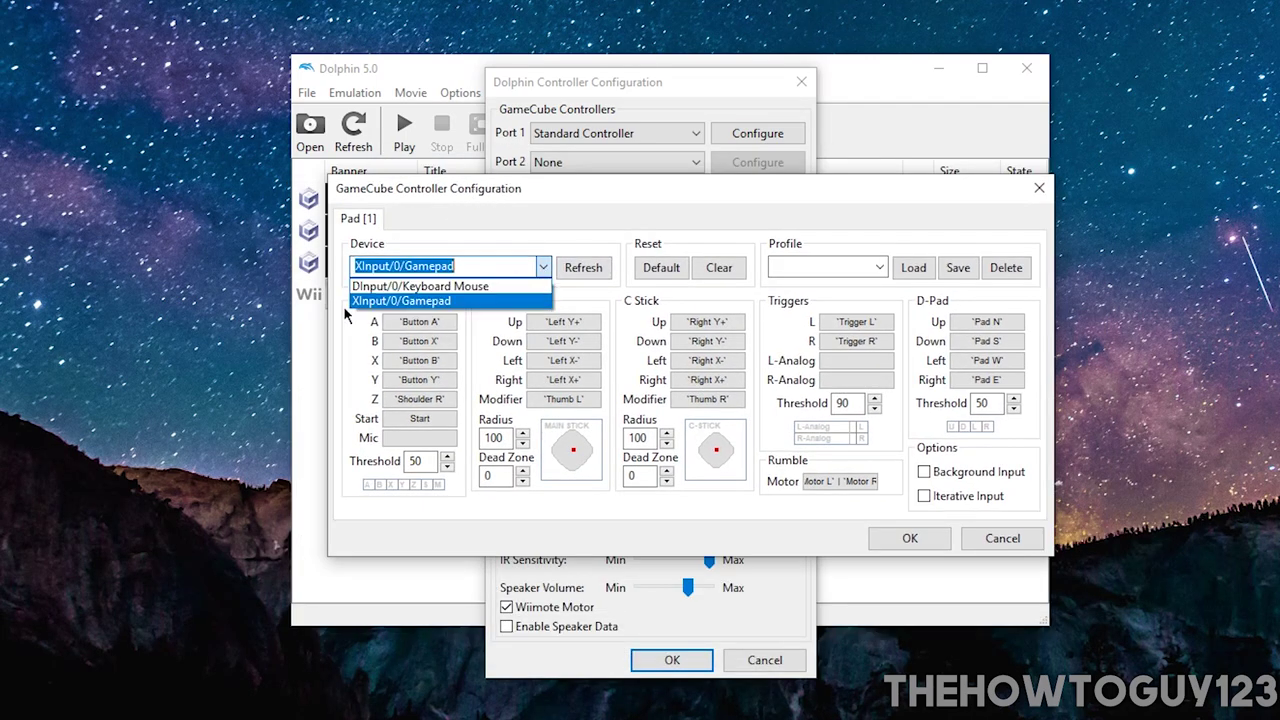
left_click(425, 301)
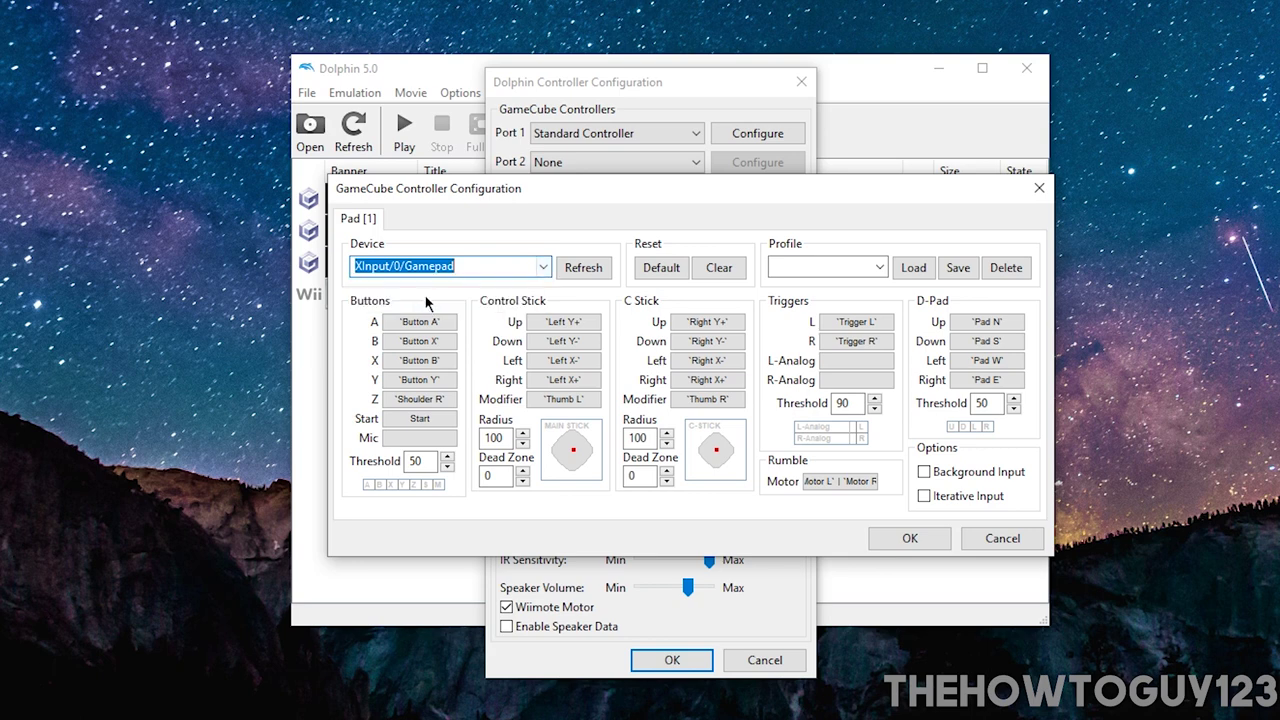
left_click(602, 272)
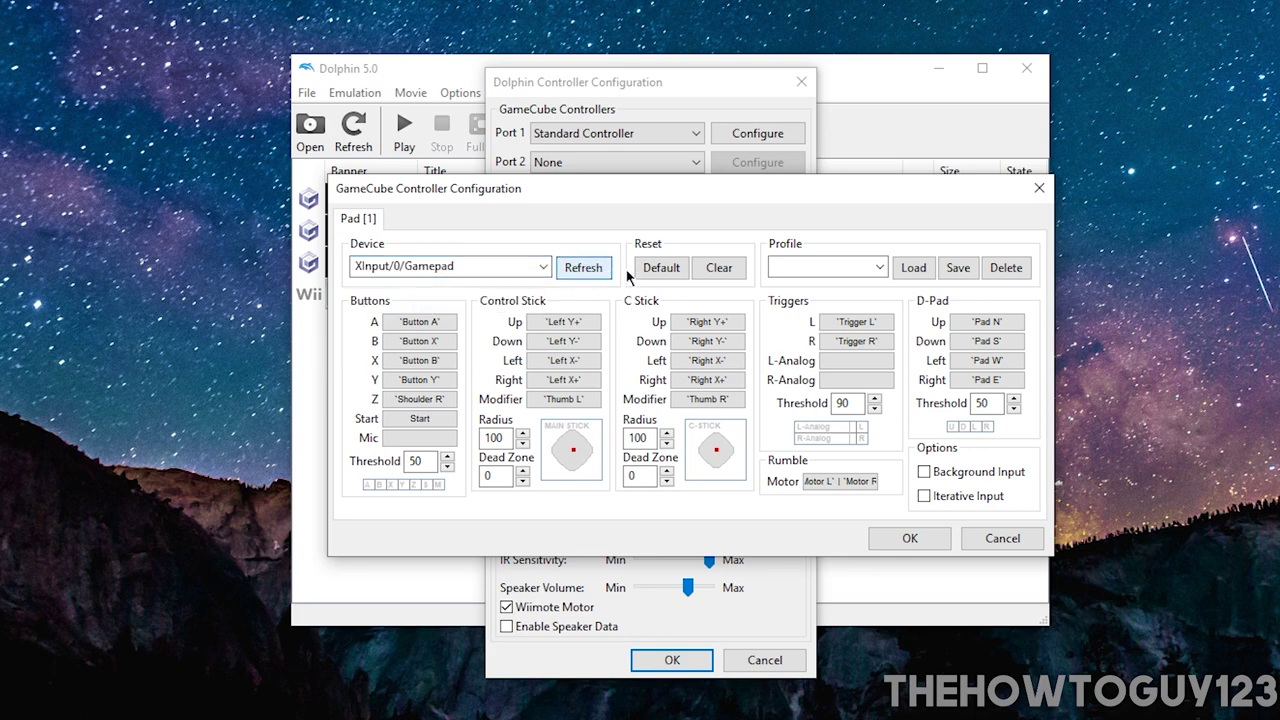
left_click(531, 274)
left_click(537, 272)
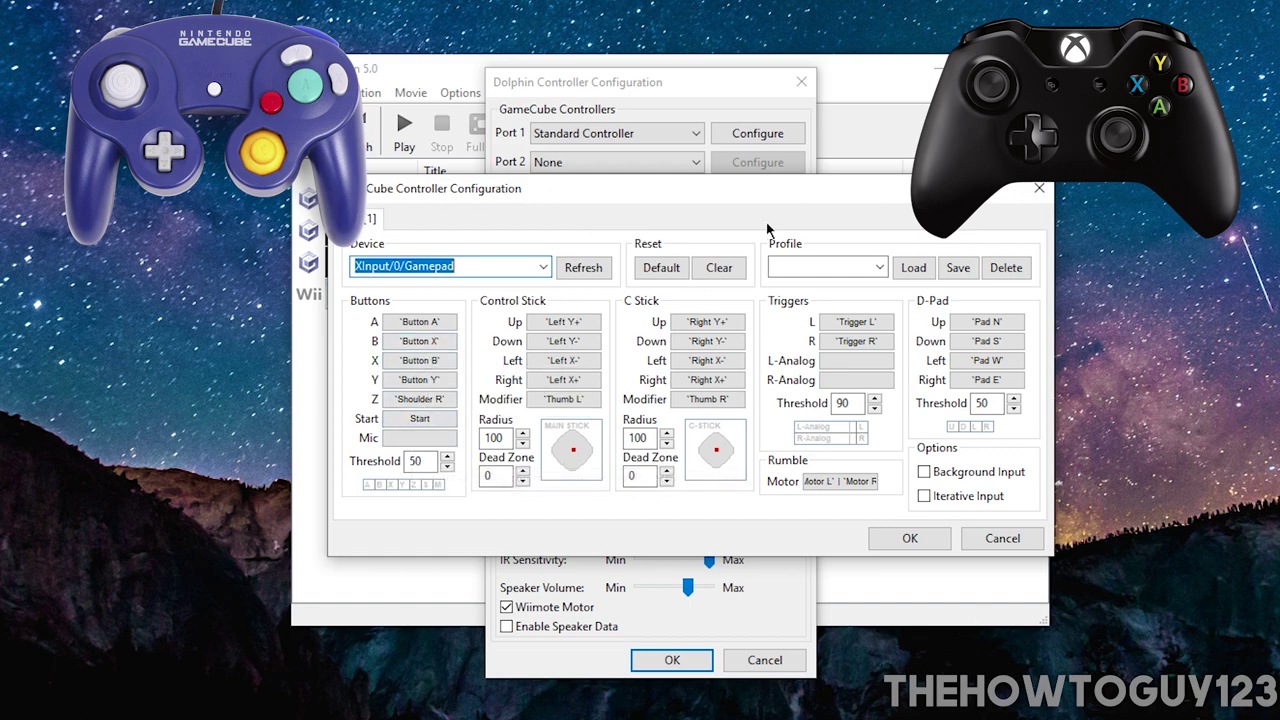
Reposition the Port 1 mapping window, view its saved profiles, and accept both the mapping and the controller configuration.
left_click_drag(728, 195, 668, 217)
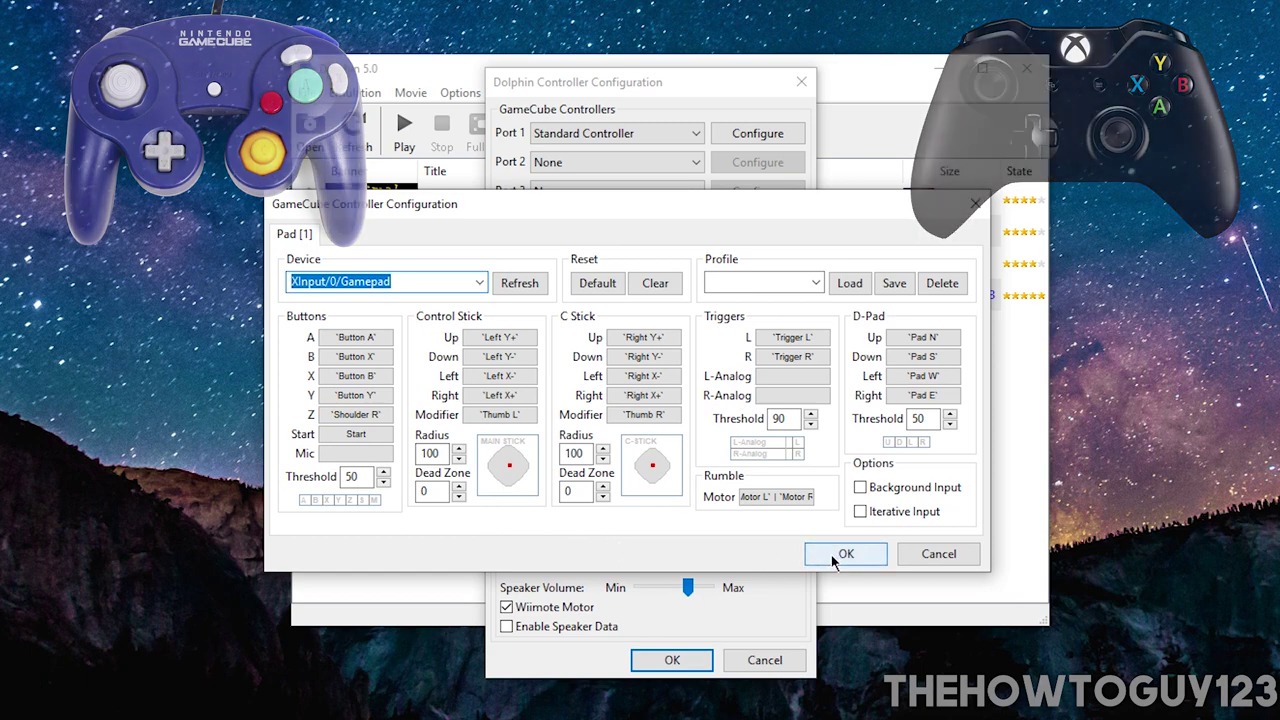
left_click(831, 290)
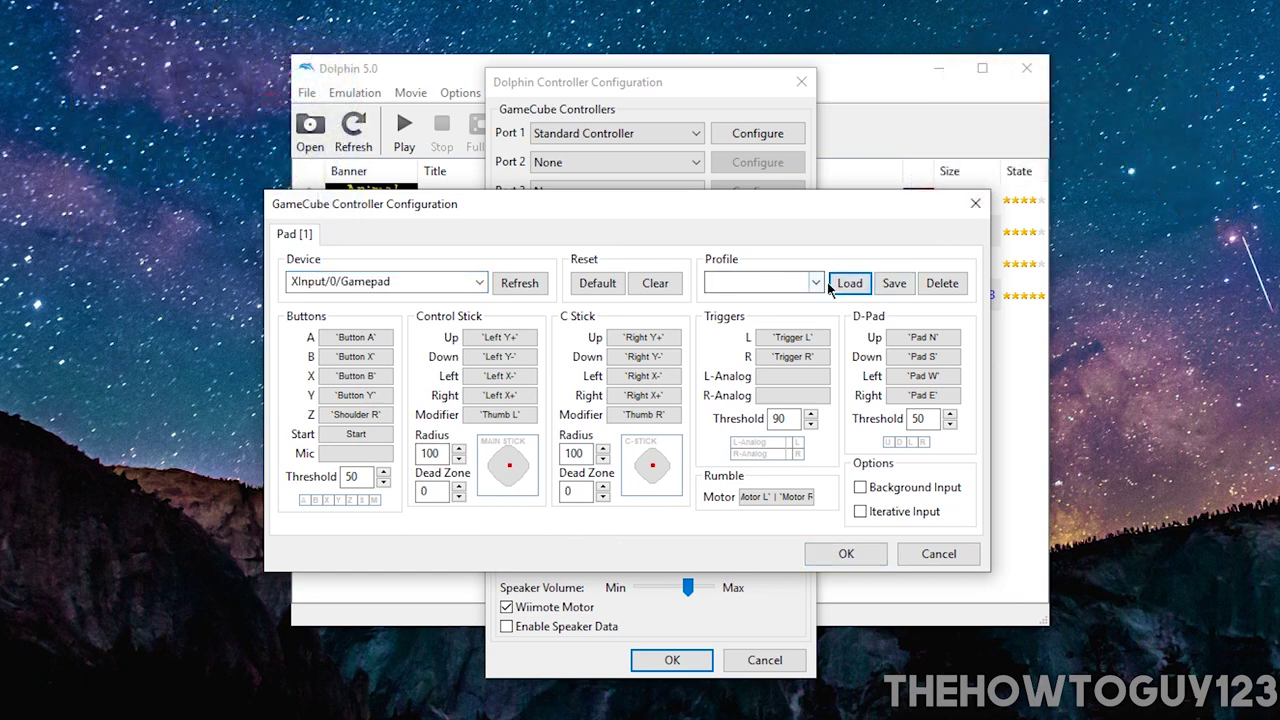
left_click(816, 283)
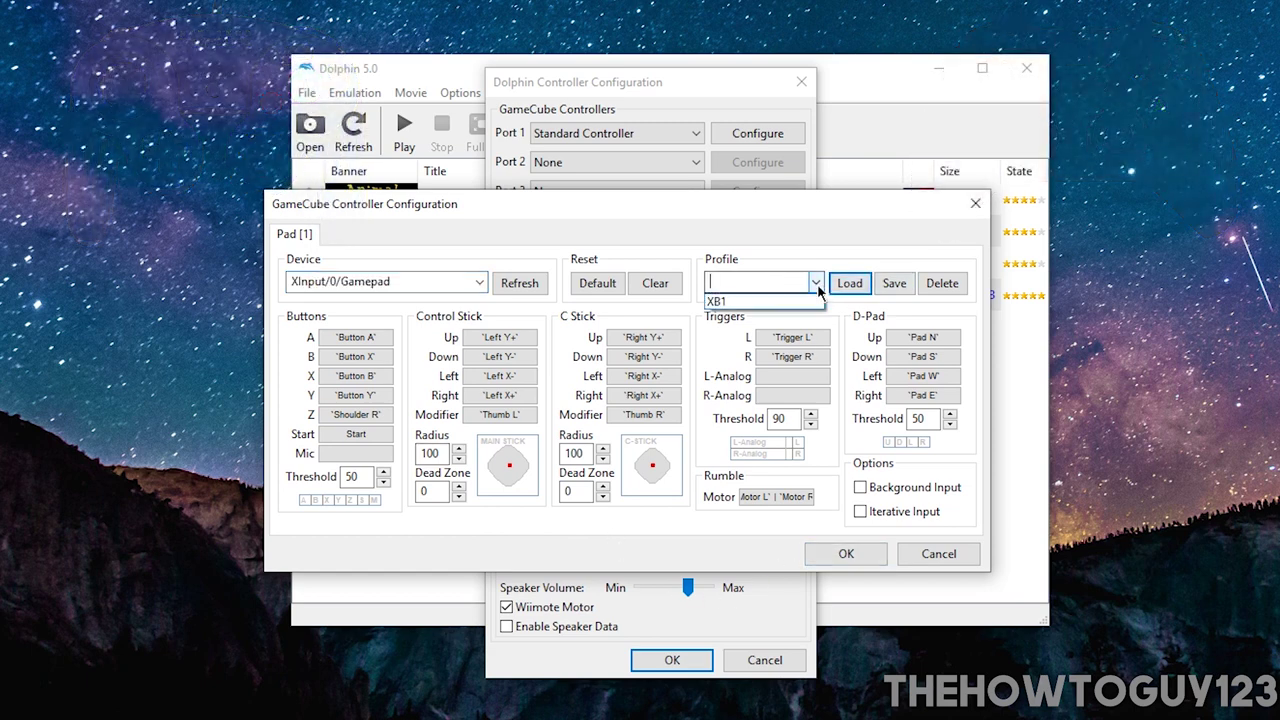
left_click(846, 553)
left_click(846, 553)
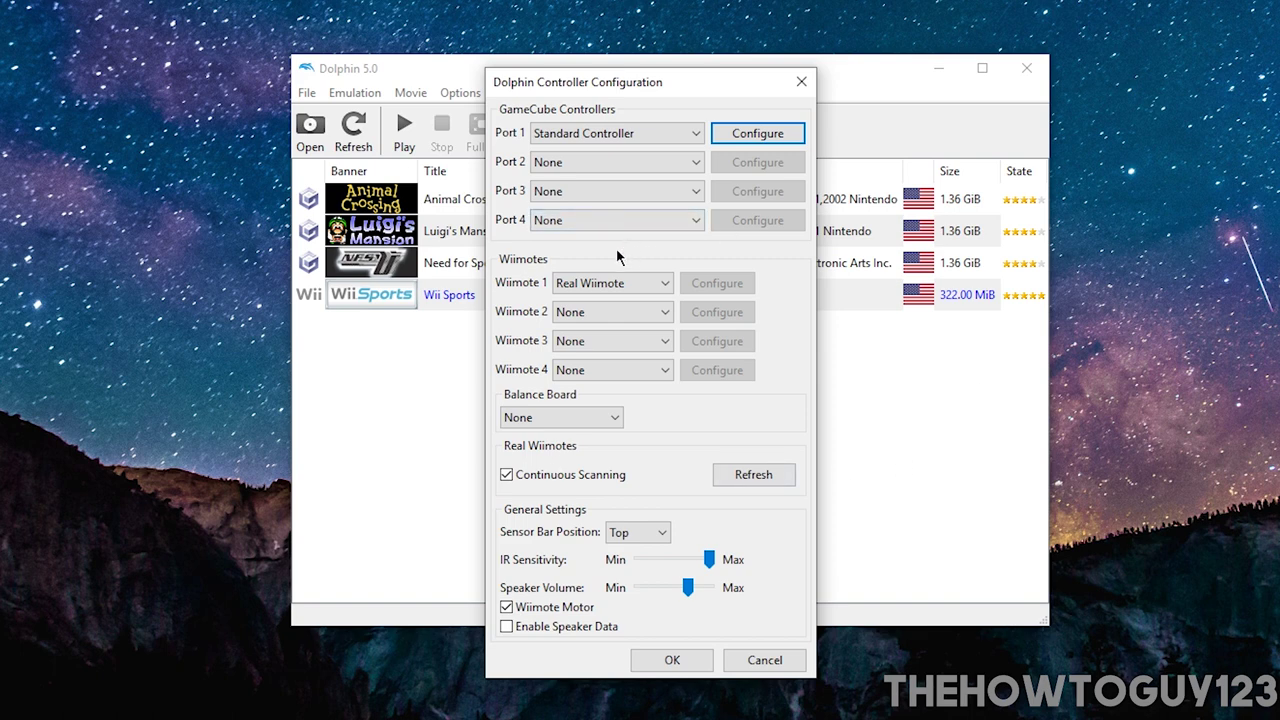
left_click(674, 658)
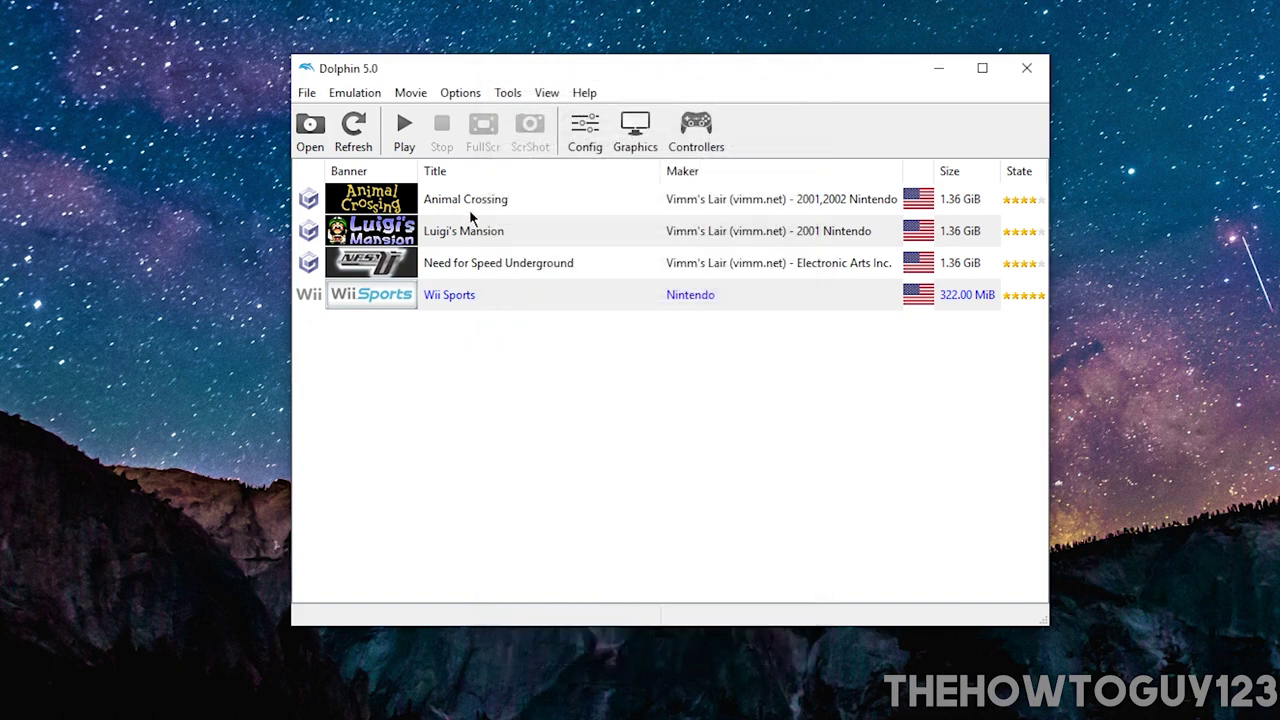
Launch Animal Crossing from the game list and advance K.K.'s opening dialogue.
left_click(470, 210)
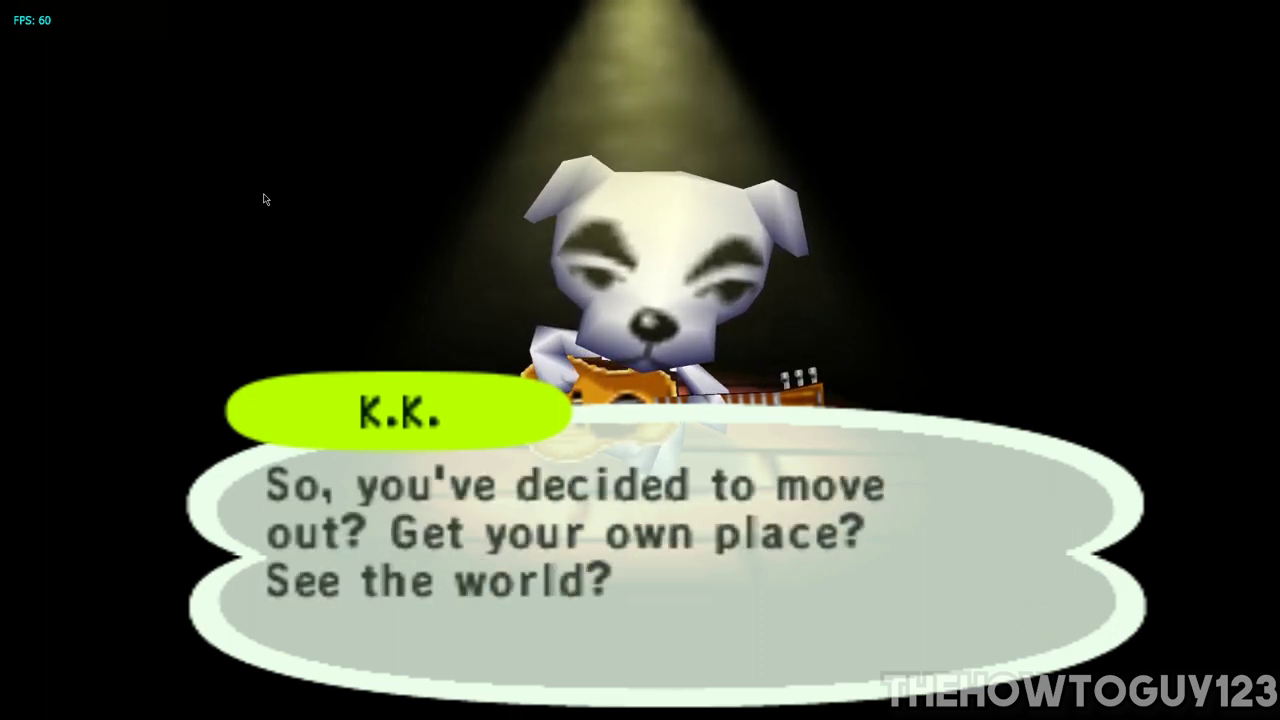
key("x")
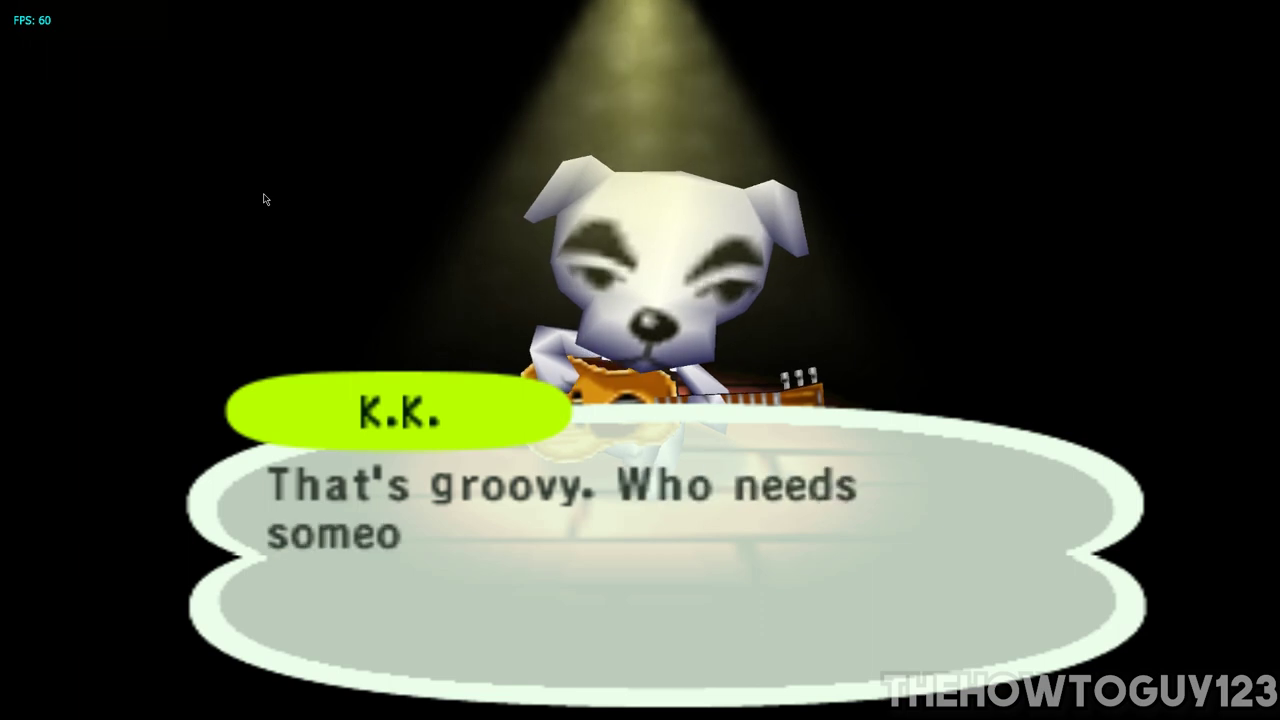